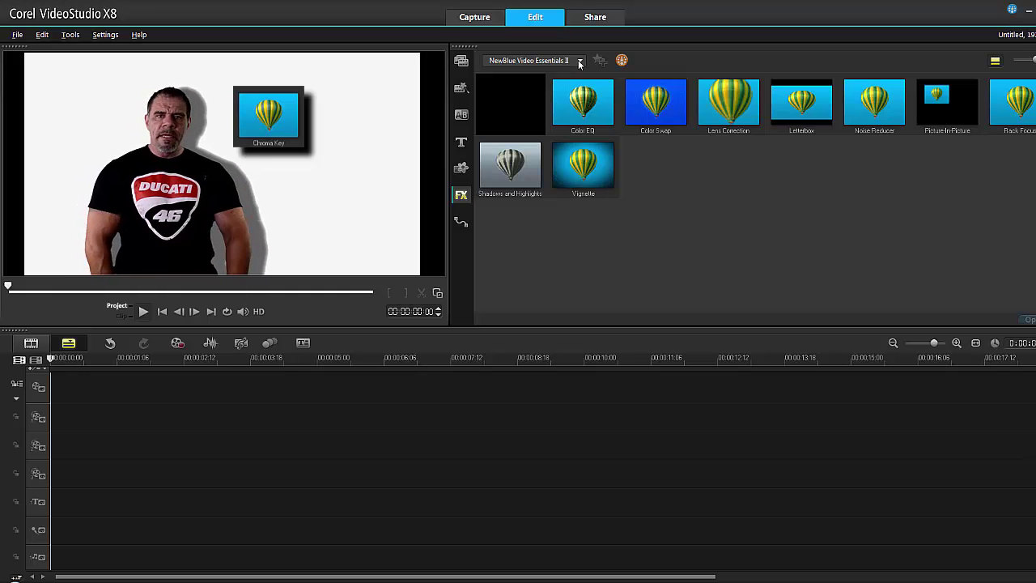
Switch the library from the NewBlue effects gallery to the folder of DSC green-screen clips
{"action": "left_click", "coordinate": [579, 61]}
{"action": "left_click", "coordinate": [567, 263]}
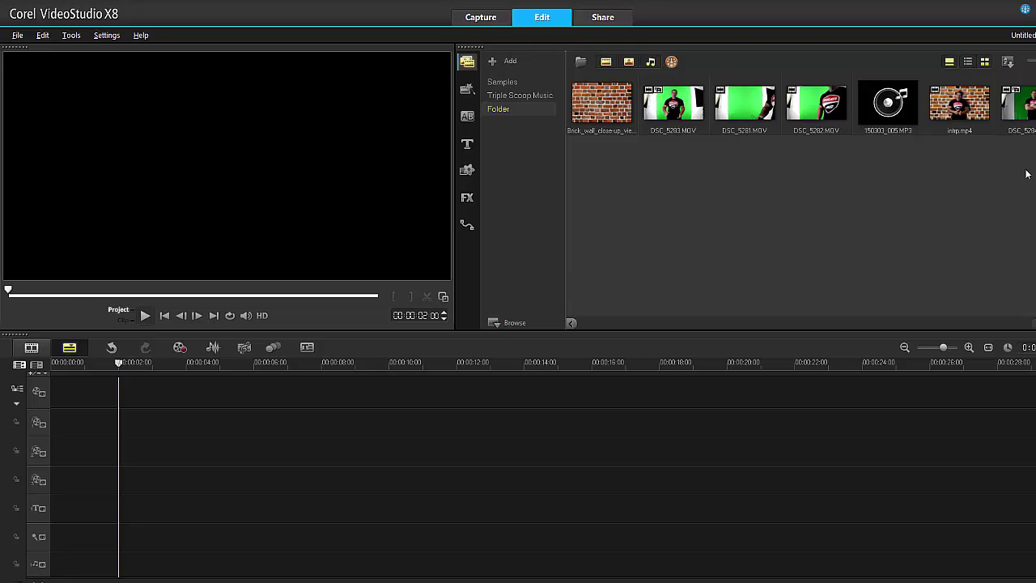
Place DSC_5284.MOV on Overlay Track 1, aligned to 00:00:00
{"action": "left_click_drag", "start_coordinate": [1019, 105], "coordinate": [1010, 151]}
{"action": "left_click_drag", "start_coordinate": [622, 410], "coordinate": [167, 425]}
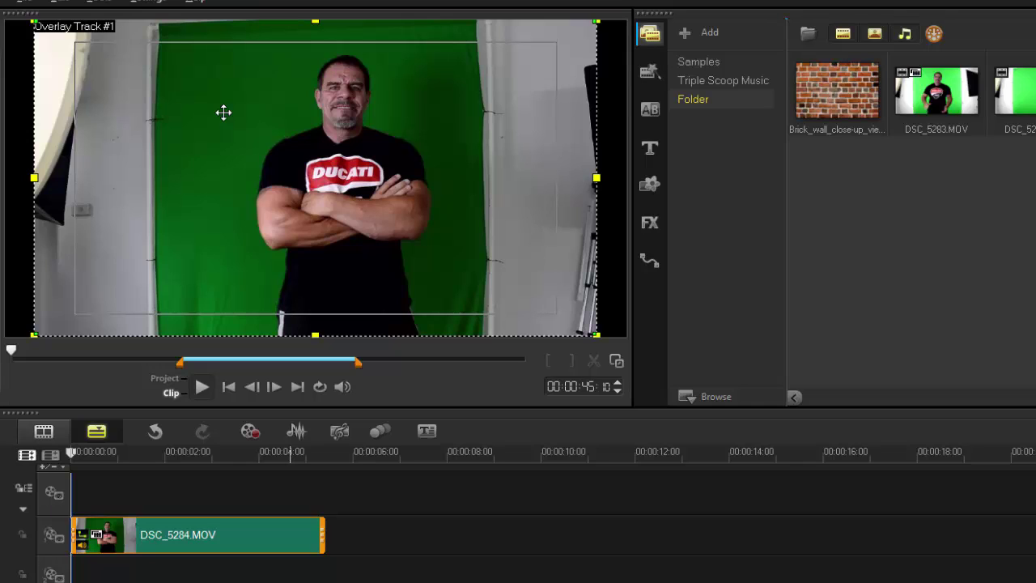
Enable Apply Overlay Options under Mask & Chroma Key and sample the green backdrop as key colour
{"action": "double_click", "coordinate": [232, 546]}
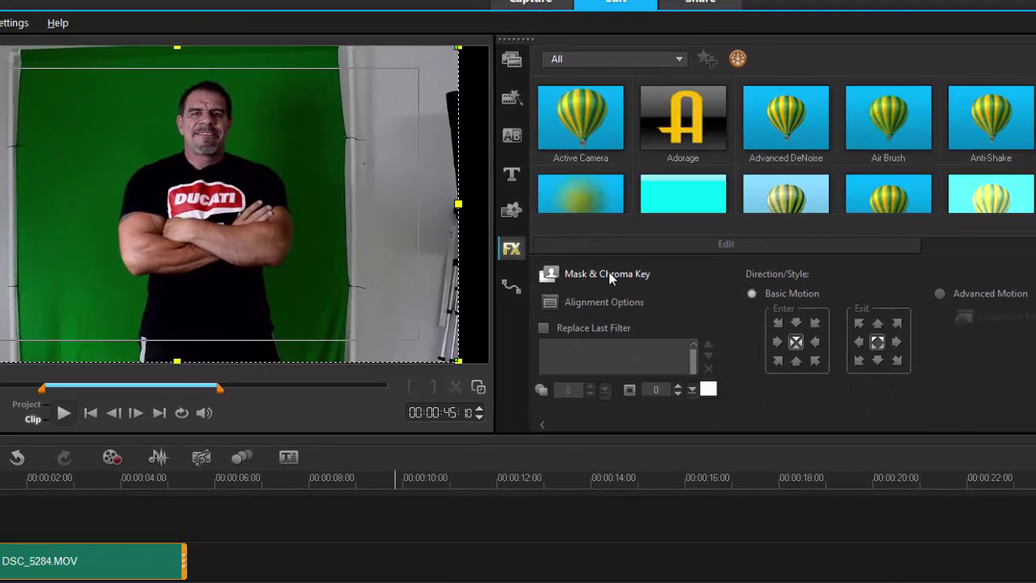
{"action": "left_click", "coordinate": [609, 274]}
{"action": "left_click", "coordinate": [541, 296]}
{"action": "left_click", "coordinate": [636, 334]}
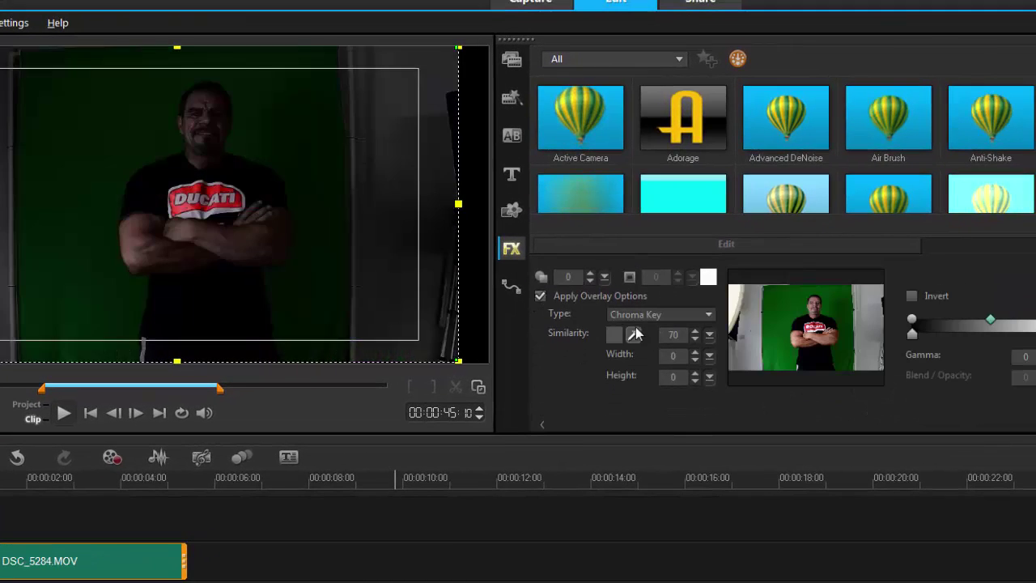
{"action": "left_click", "coordinate": [787, 301]}
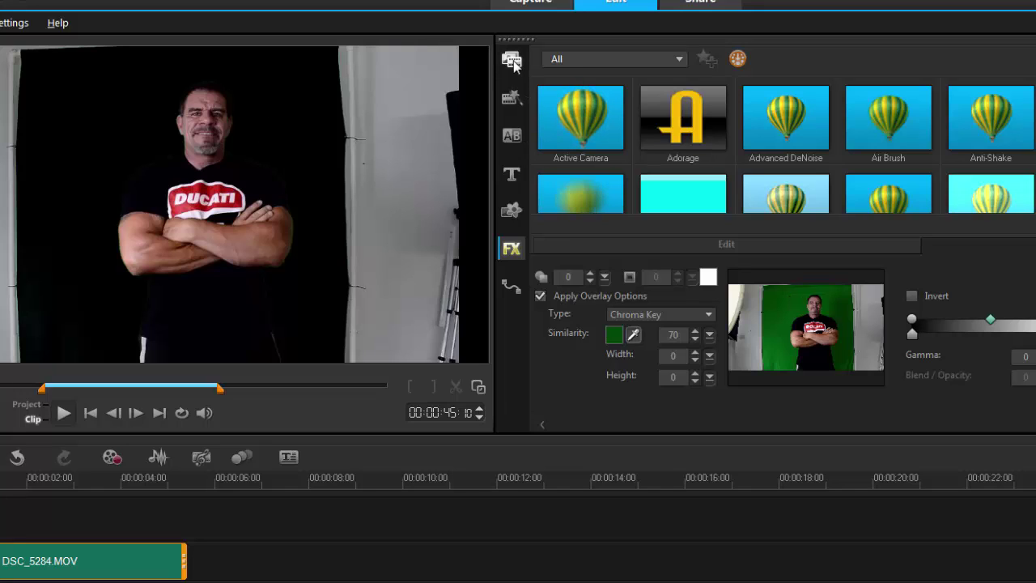
{"action": "left_click", "coordinate": [511, 210]}
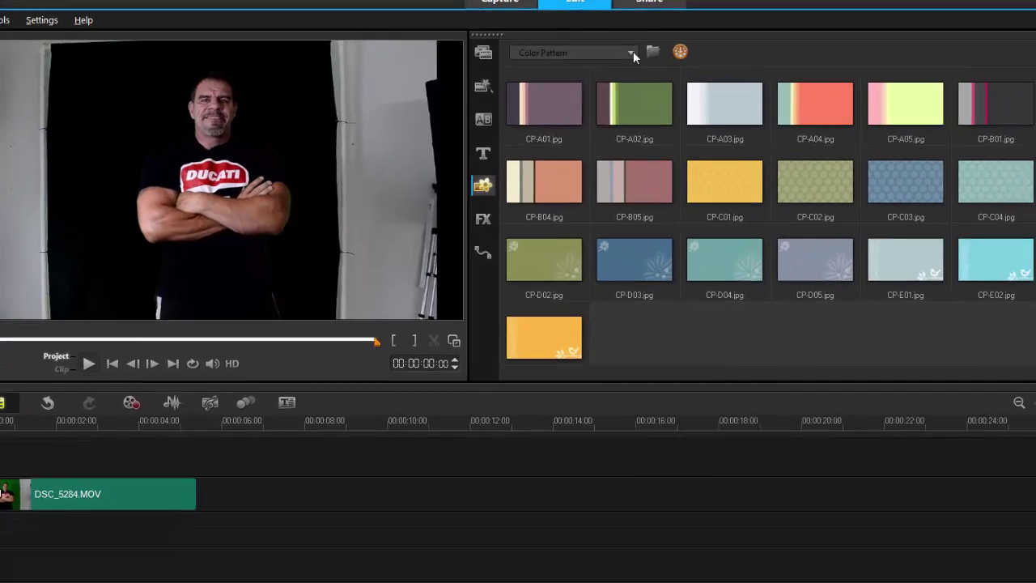
Put a white Color clip on the Video track and scrub to check the keyed man over it
{"action": "left_click", "coordinate": [679, 60]}
{"action": "left_click", "coordinate": [542, 58]}
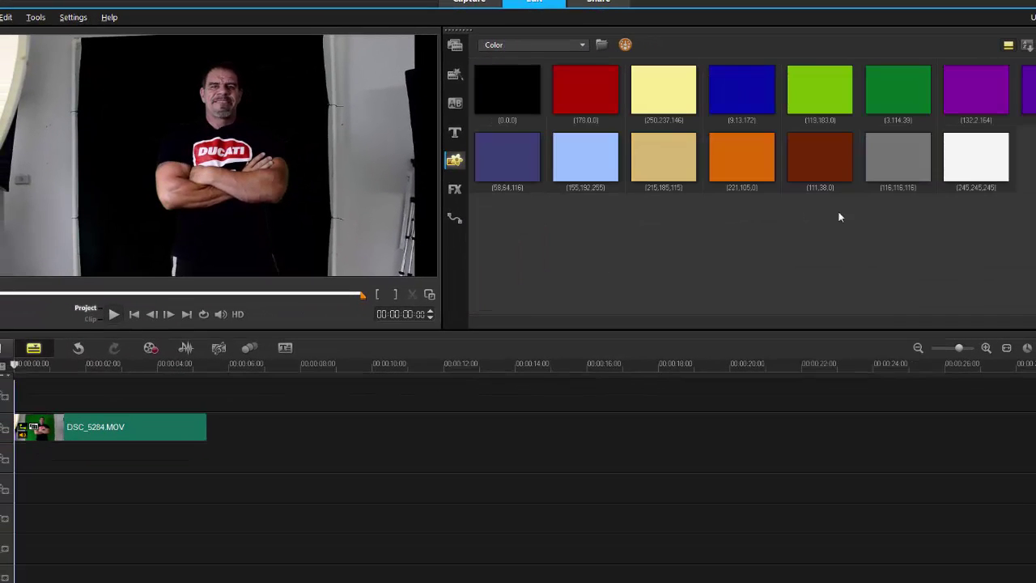
{"action": "left_click", "coordinate": [976, 157]}
{"action": "left_click_drag", "start_coordinate": [976, 158], "coordinate": [128, 369]}
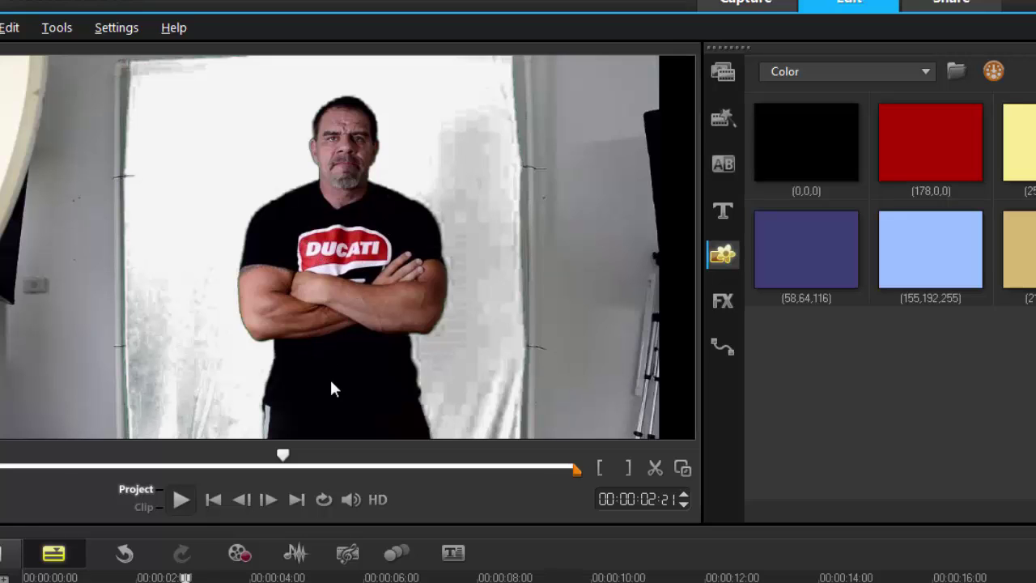
{"action": "left_click_drag", "start_coordinate": [186, 578], "coordinate": [213, 577]}
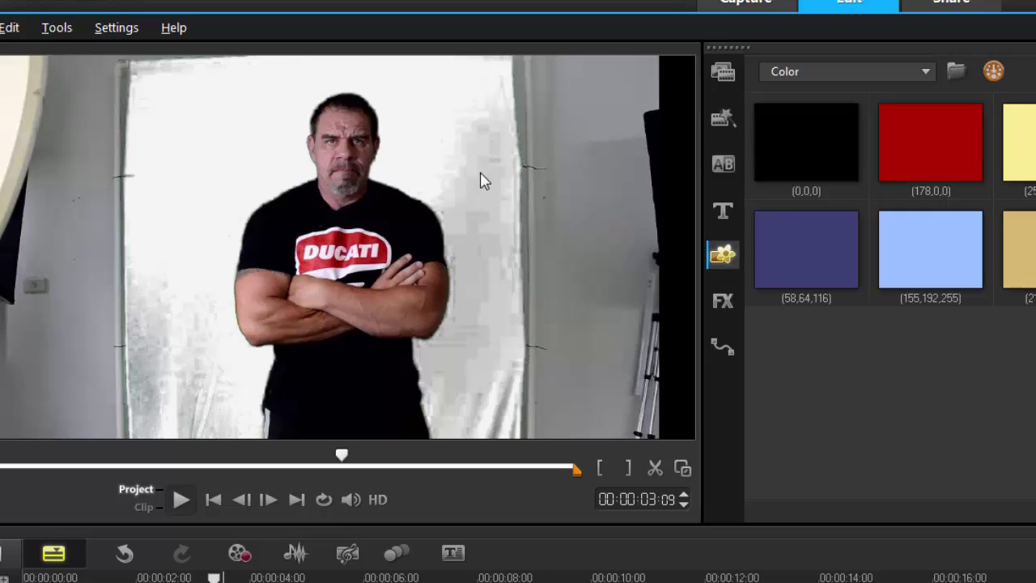
{"action": "left_click_drag", "start_coordinate": [213, 572], "coordinate": [146, 575]}
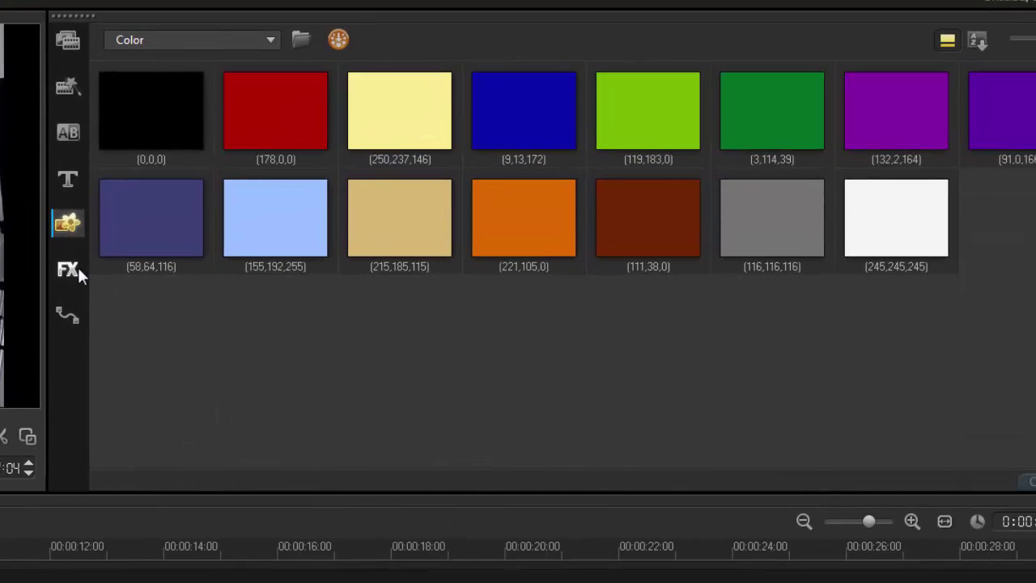
Apply the NewBlue Video Essentials II Chroma Key filter to the DSC_5284.MOV overlay clip
{"action": "left_click", "coordinate": [77, 269]}
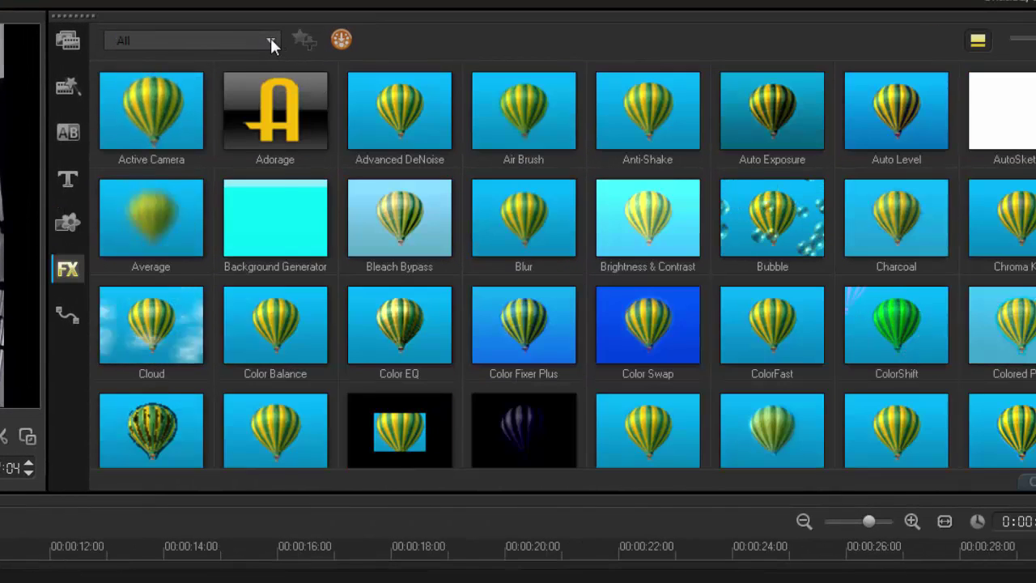
{"action": "left_click", "coordinate": [270, 39]}
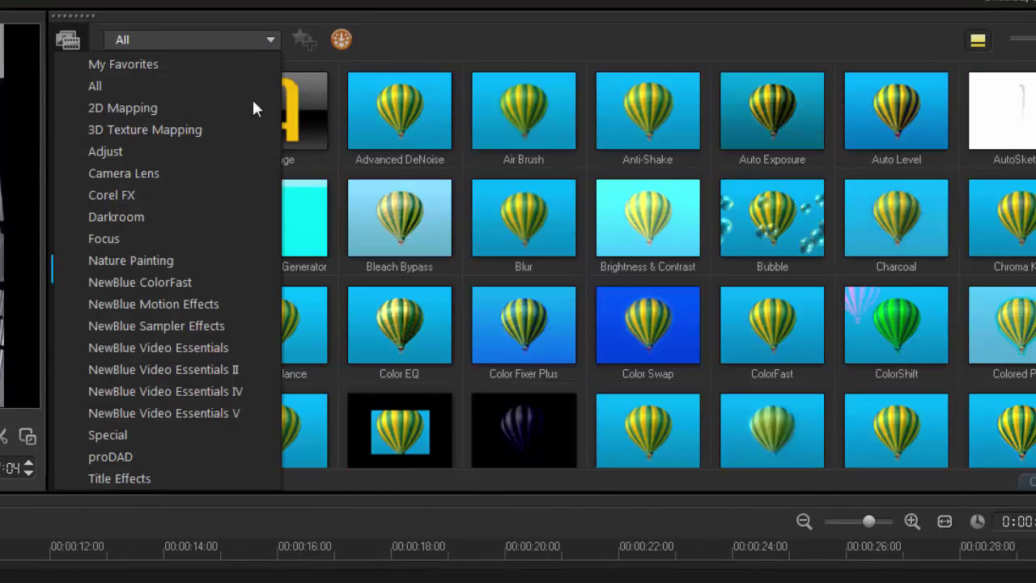
{"action": "left_click", "coordinate": [189, 373]}
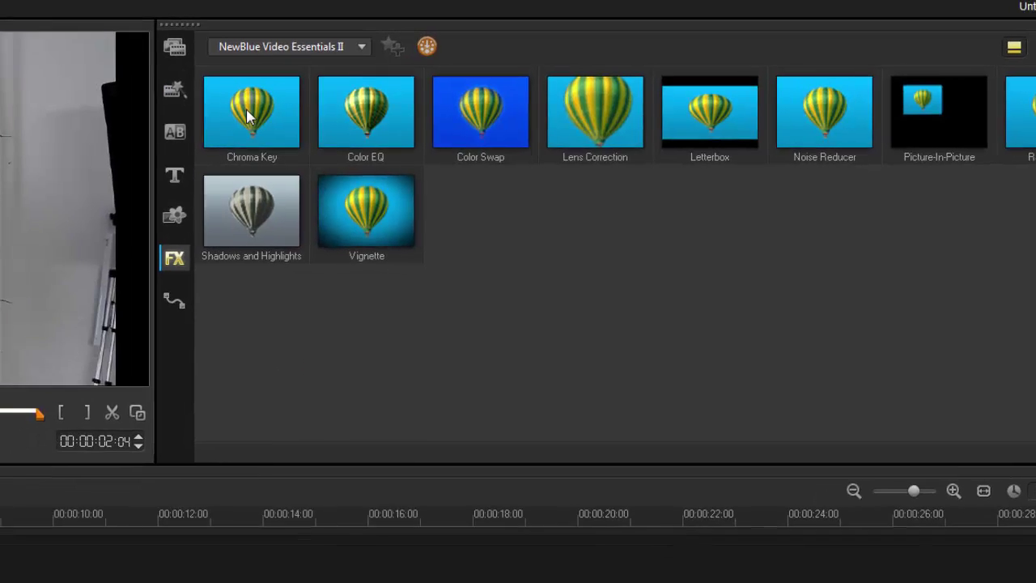
{"action": "left_click_drag", "start_coordinate": [248, 116], "coordinate": [147, 475]}
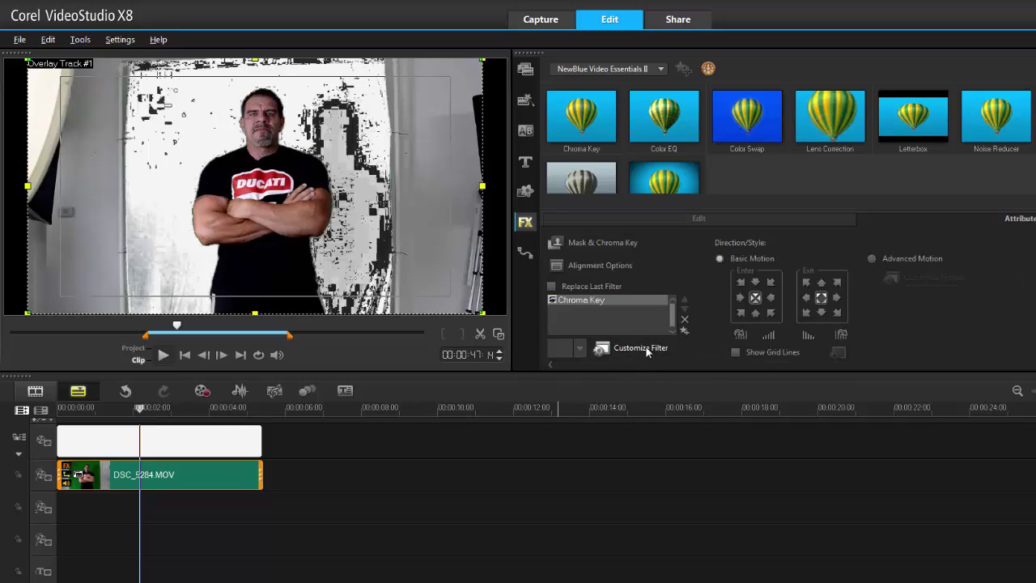
Open the Chroma Key filter settings beside the preview at the first frame with Show Mask on
{"action": "left_click", "coordinate": [640, 347]}
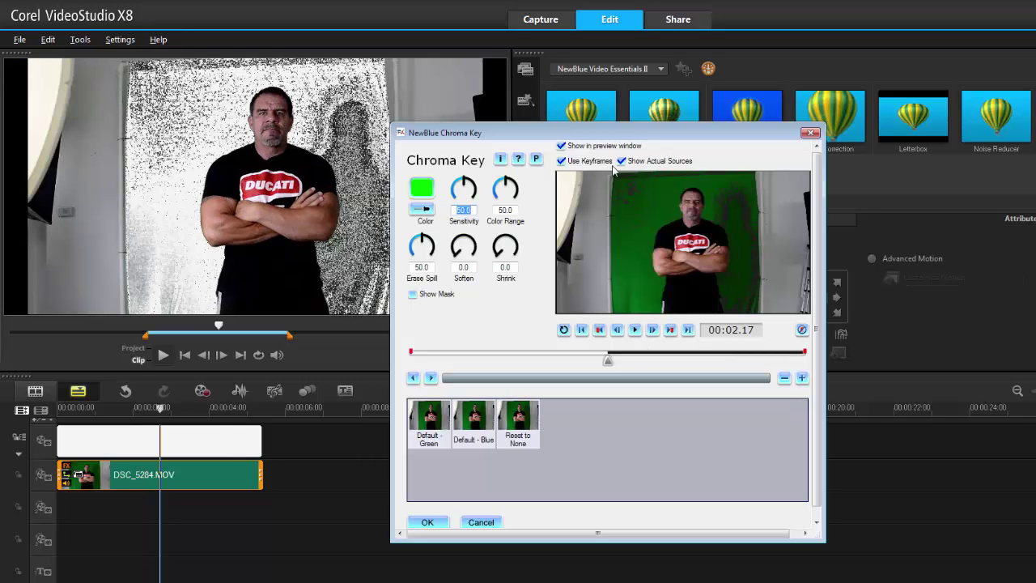
{"action": "left_click_drag", "start_coordinate": [628, 134], "coordinate": [871, 102]}
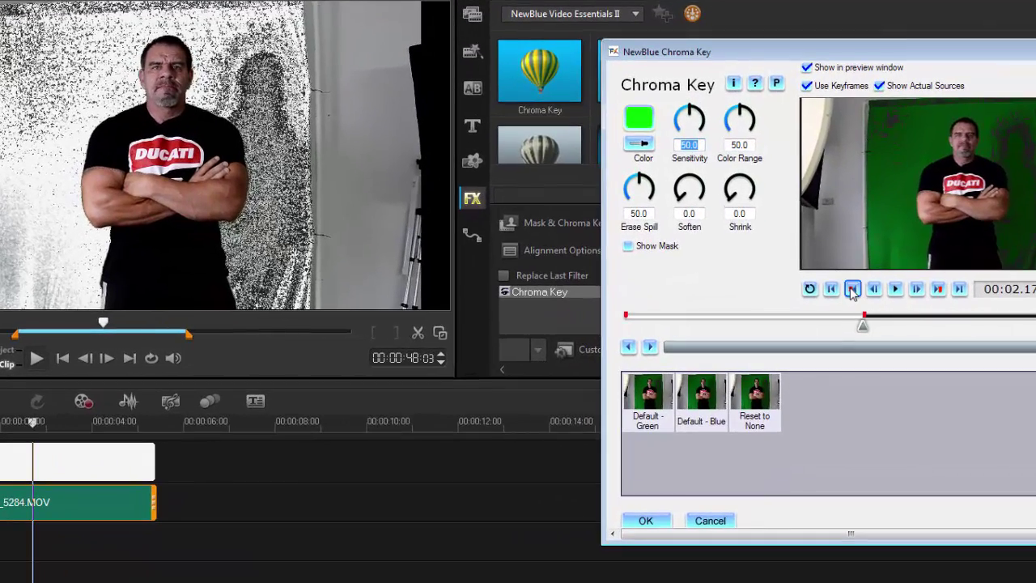
{"action": "left_click", "coordinate": [853, 289]}
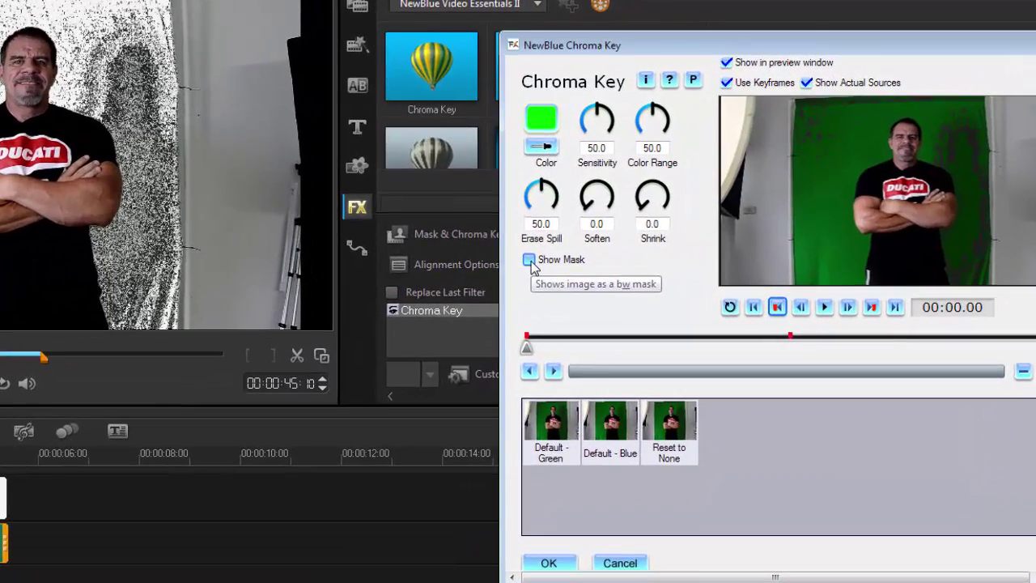
{"action": "left_click", "coordinate": [621, 218]}
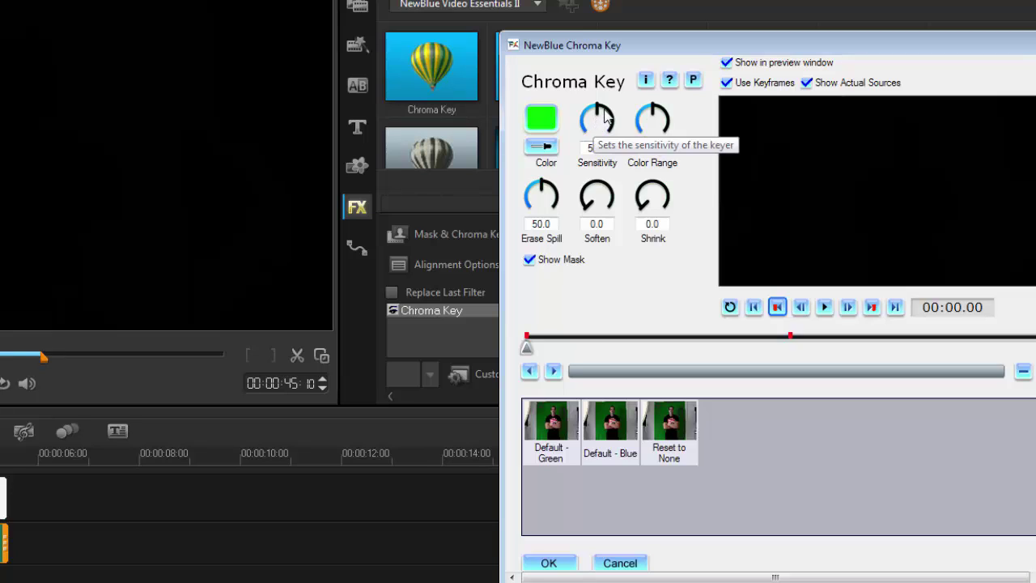
Set the chroma key Sensitivity to 77 and turn Show Mask off
{"action": "mouse_move", "coordinate": [604, 118]}
{"action": "left_mouse_down"}
{"action": "mouse_move", "coordinate": [613, 122]}
{"action": "mouse_move", "coordinate": [602, 132]}
{"action": "left_mouse_up"}
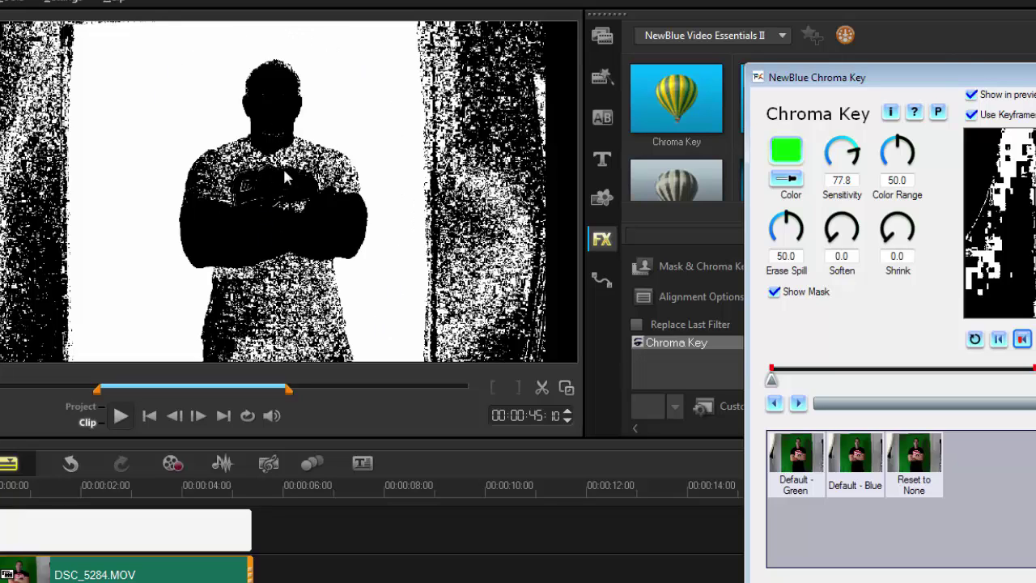
{"action": "double_click", "coordinate": [834, 180]}
{"action": "type", "text": "77"}
{"action": "key", "text": "Return"}
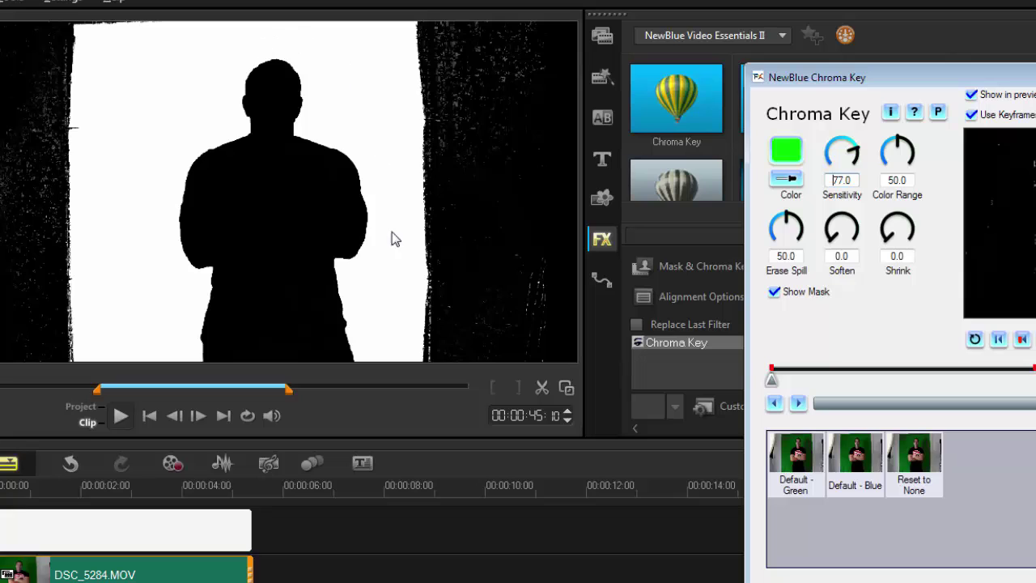
{"action": "left_click", "coordinate": [775, 292]}
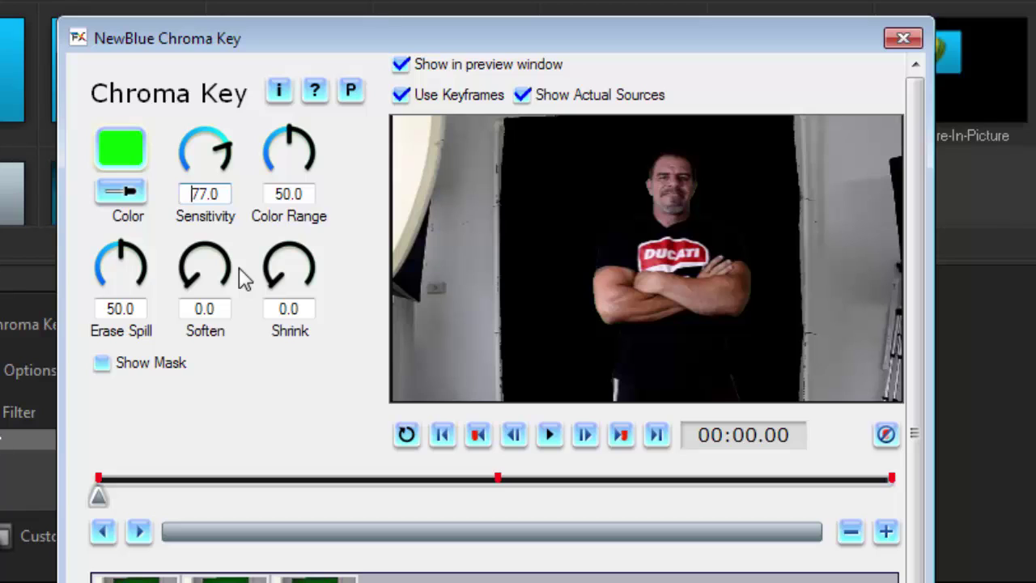
Delete the middle keyframe and confirm the Chroma Key settings
{"action": "left_click", "coordinate": [623, 437]}
{"action": "left_click", "coordinate": [887, 436]}
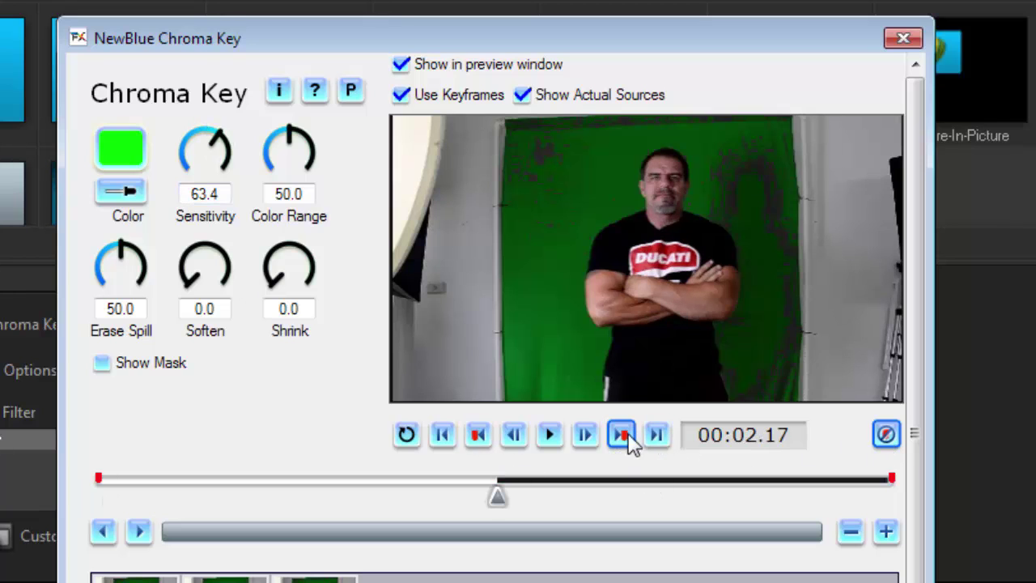
{"action": "left_click", "coordinate": [622, 436]}
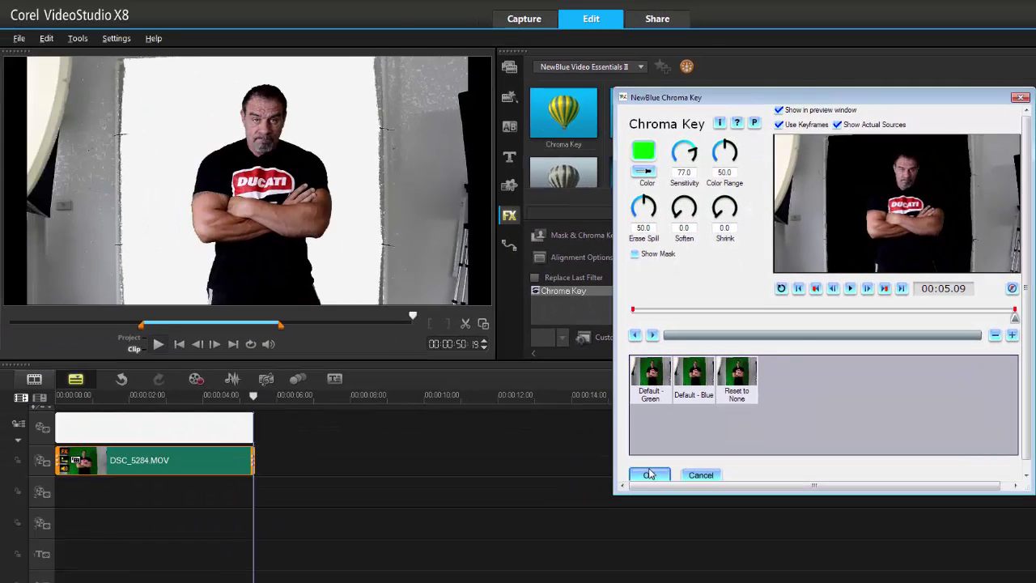
{"action": "left_click", "coordinate": [655, 539]}
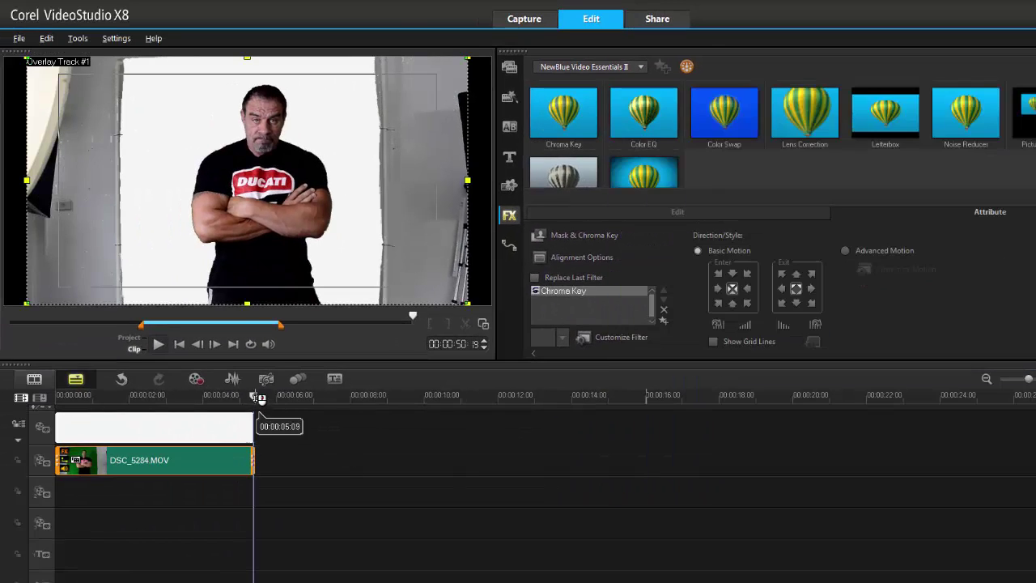
Raise the overlay's Mask & Chroma Key Width to 46 and scrub the timeline to review
{"action": "left_click_drag", "start_coordinate": [253, 395], "coordinate": [117, 397]}
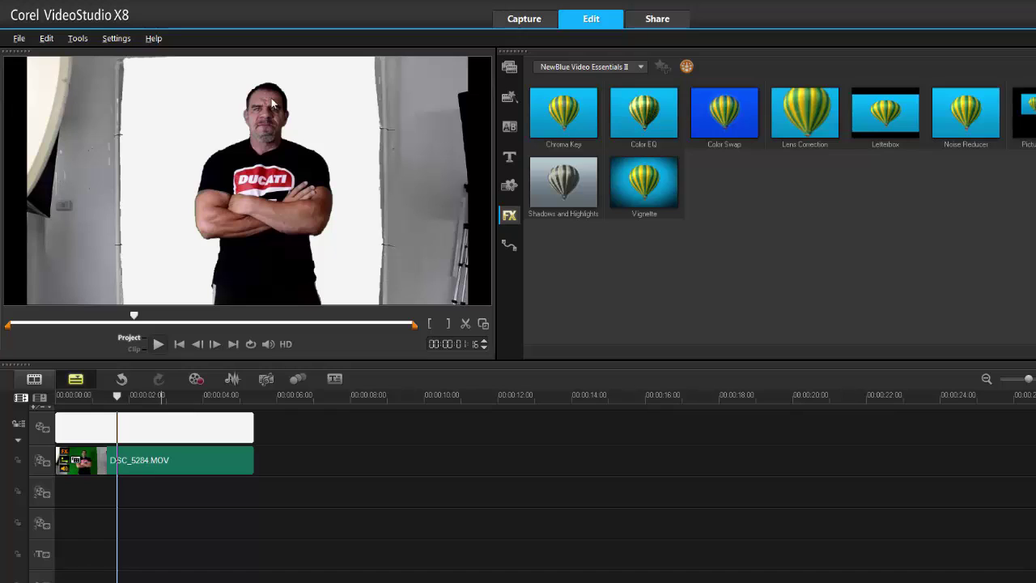
{"action": "double_click", "coordinate": [174, 458]}
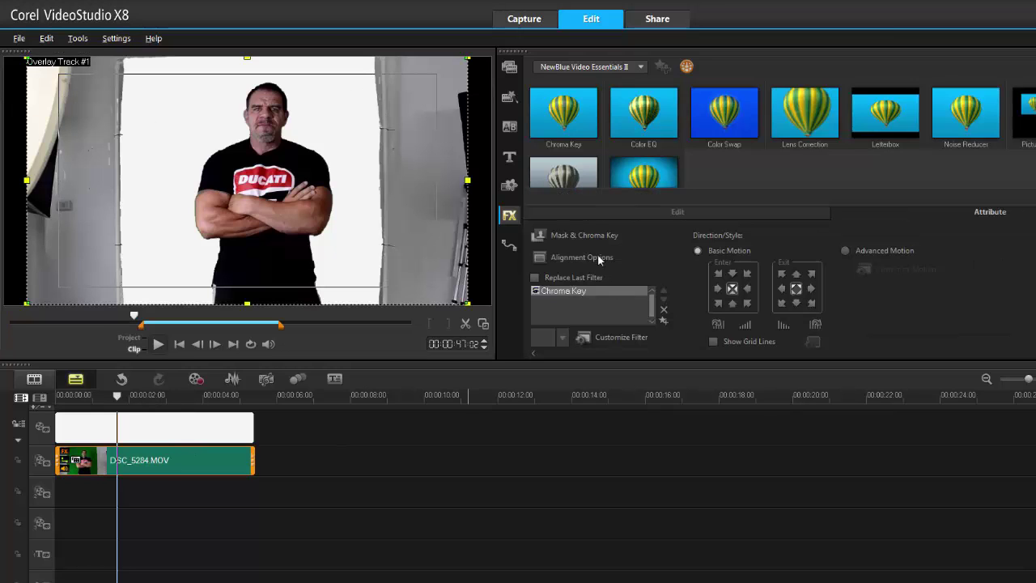
{"action": "left_click", "coordinate": [570, 237]}
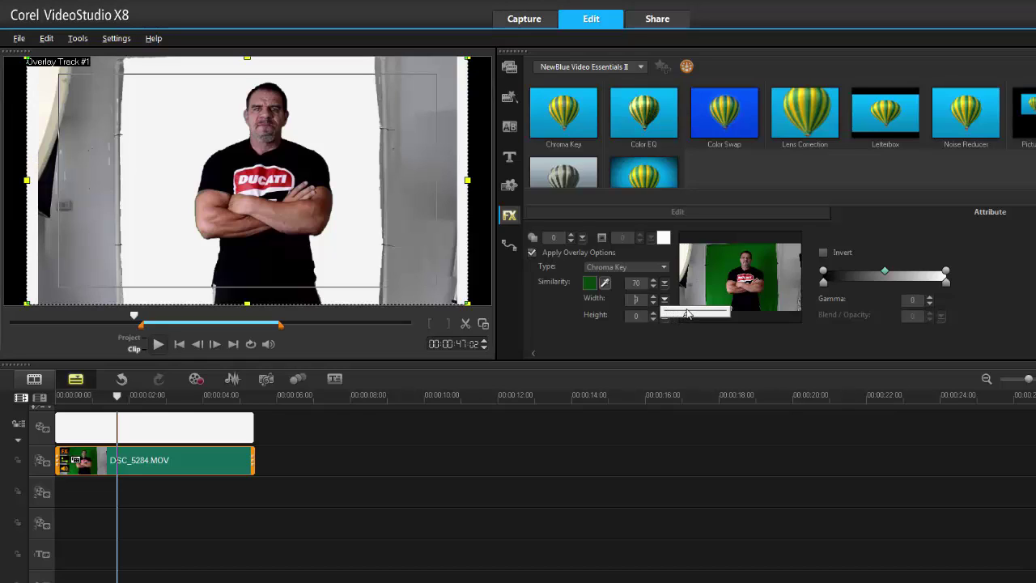
{"action": "left_click_drag", "start_coordinate": [686, 314], "coordinate": [696, 312]}
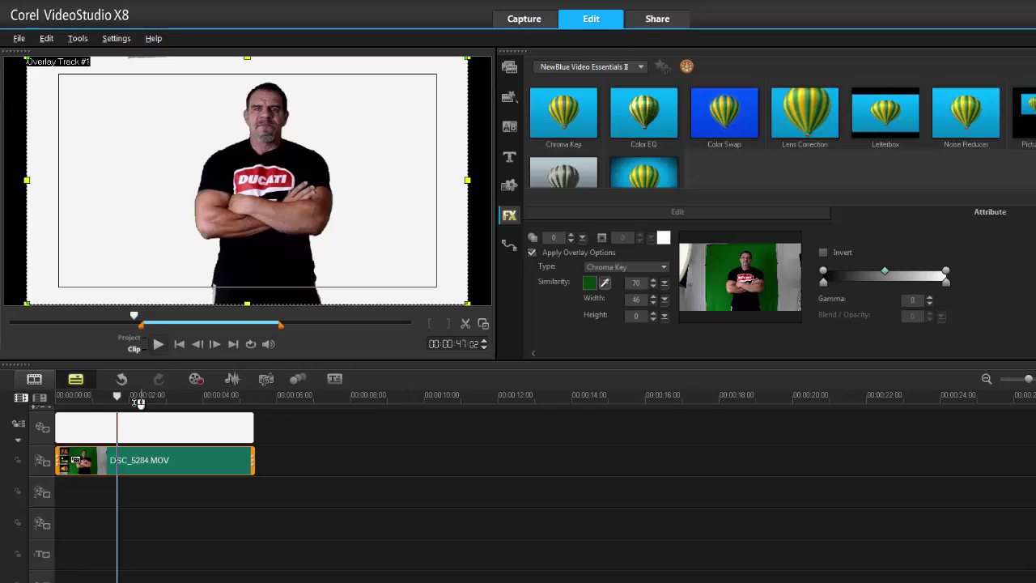
{"action": "left_click_drag", "start_coordinate": [115, 397], "coordinate": [53, 394]}
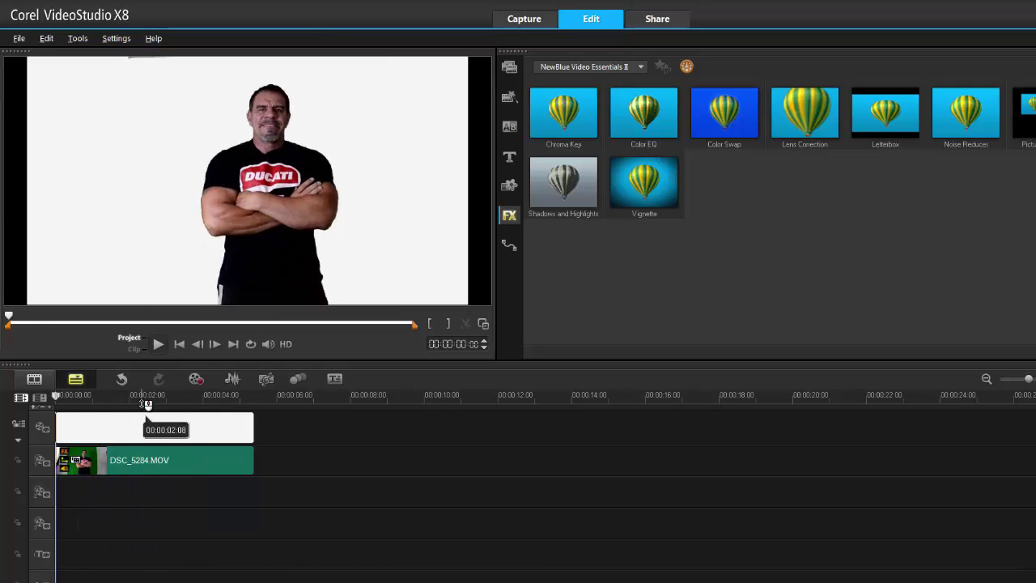
Uncheck the Chroma Key filter and lower the overlay's Gamma to -77, previewing the result
{"action": "double_click", "coordinate": [185, 460]}
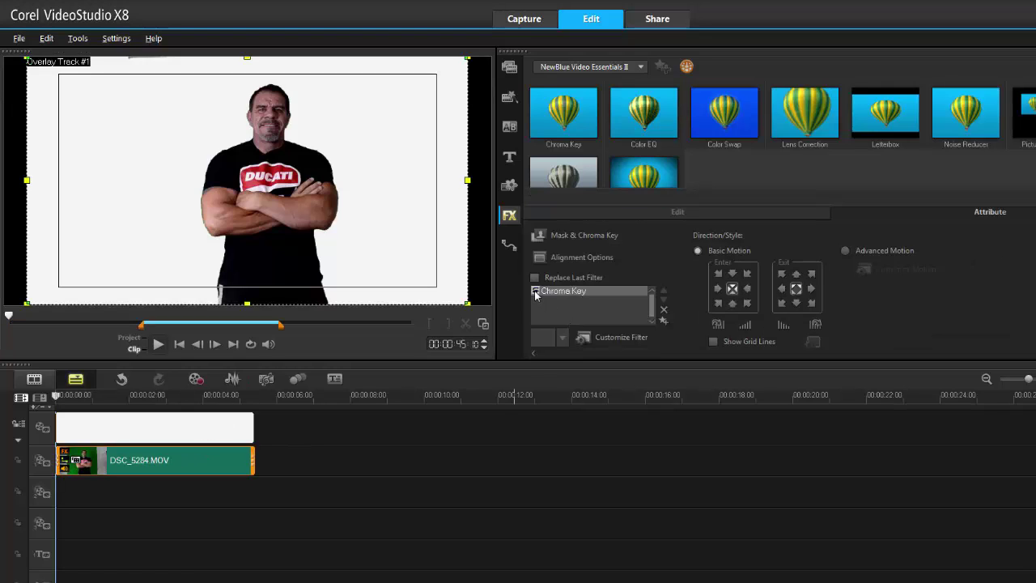
{"action": "left_click", "coordinate": [535, 290]}
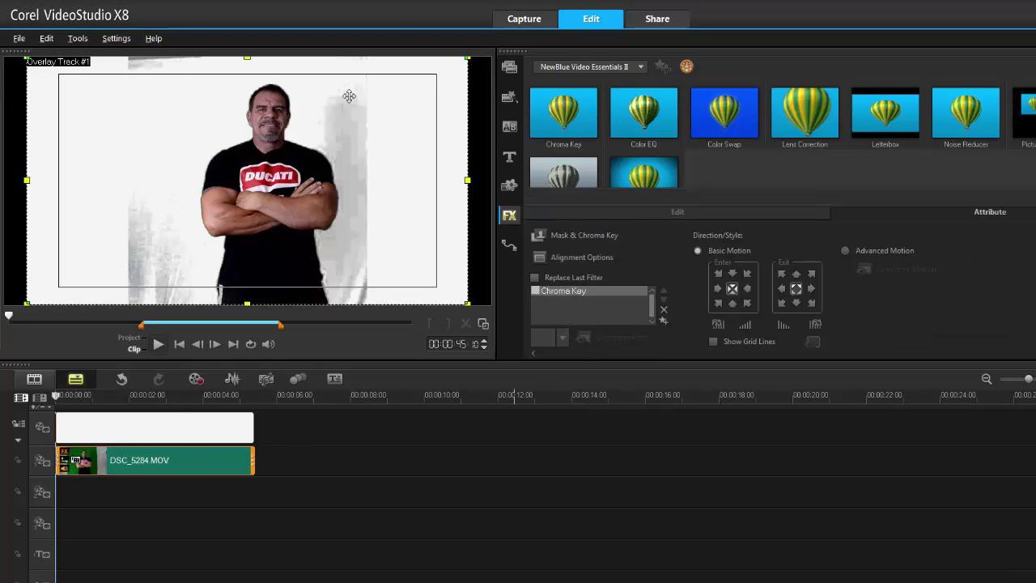
{"action": "left_click", "coordinate": [569, 239]}
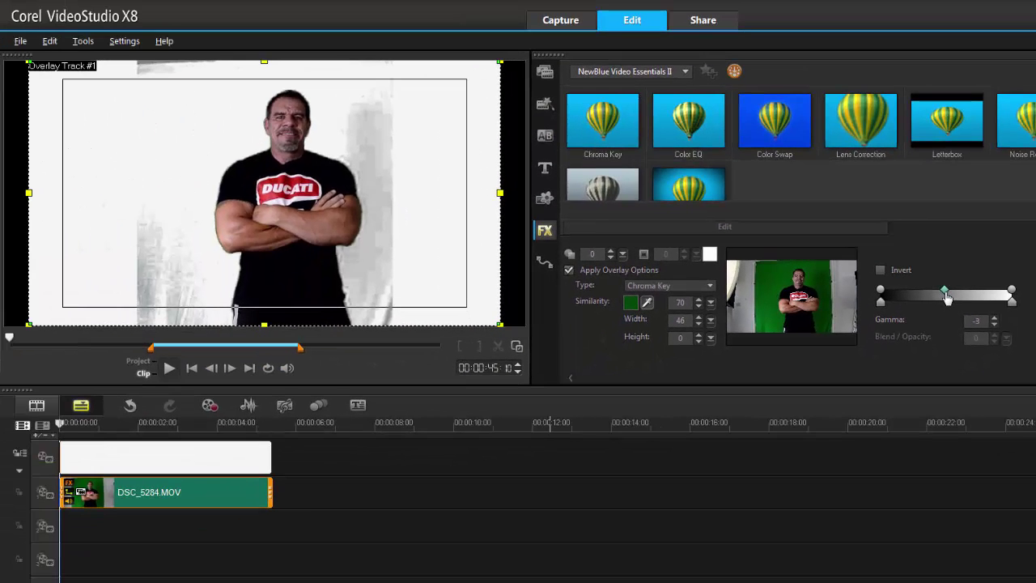
{"action": "left_click_drag", "start_coordinate": [947, 298], "coordinate": [898, 300]}
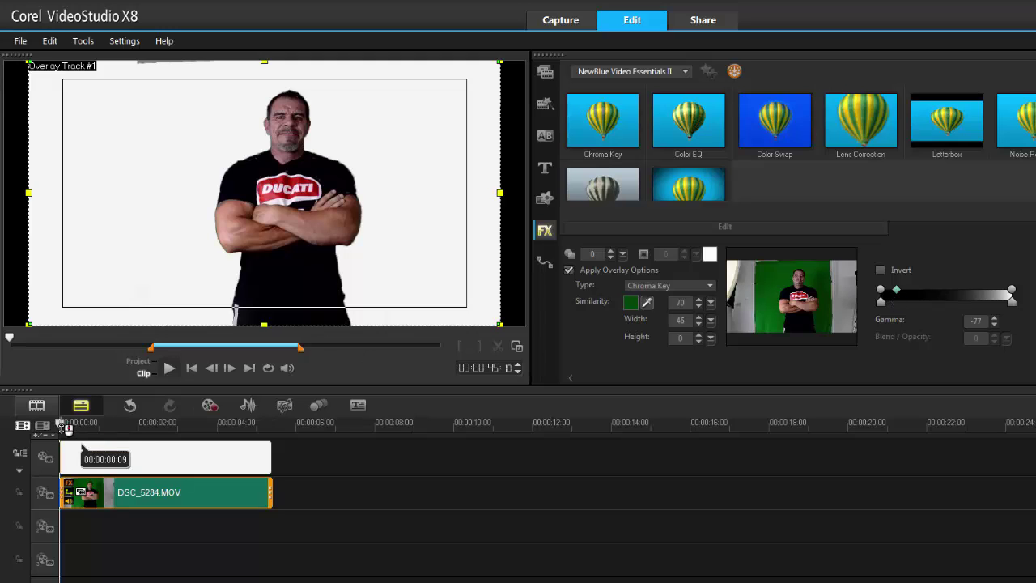
{"action": "mouse_move", "coordinate": [65, 423]}
{"action": "left_mouse_down"}
{"action": "mouse_move", "coordinate": [132, 441]}
{"action": "mouse_move", "coordinate": [197, 441]}
{"action": "mouse_move", "coordinate": [58, 433]}
{"action": "left_mouse_up"}
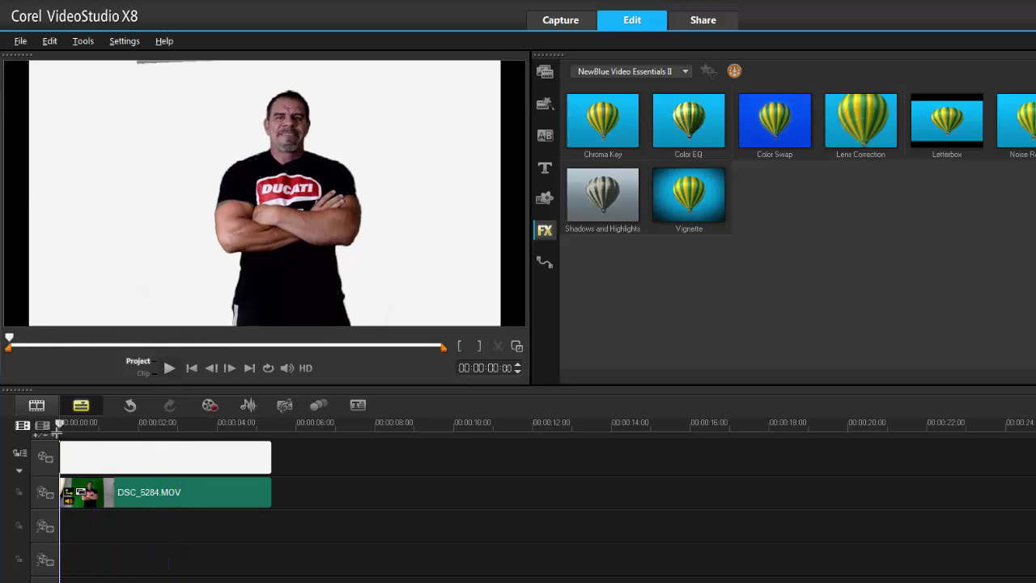
{"action": "left_click", "coordinate": [141, 494]}
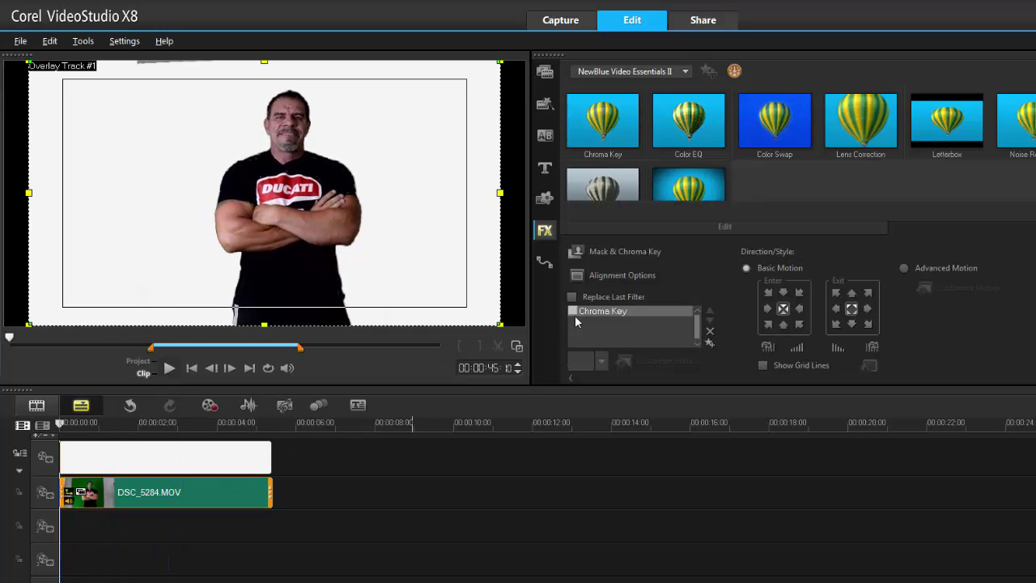
Show the NewBlue Video Essentials IV effects and leave the overlay's Chroma Key filter unchecked
{"action": "left_click", "coordinate": [573, 312]}
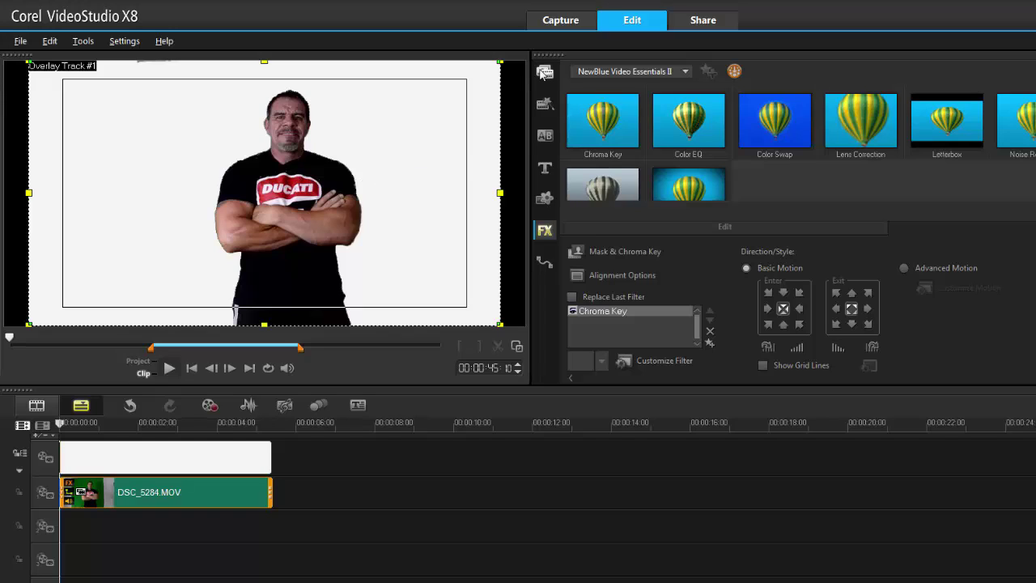
{"action": "left_click", "coordinate": [685, 71]}
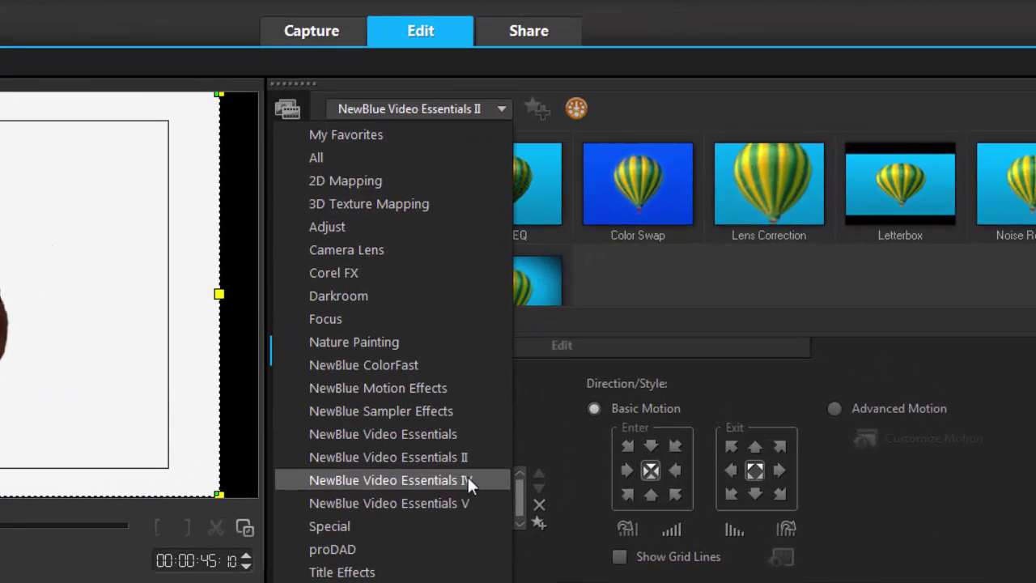
{"action": "left_click", "coordinate": [664, 320]}
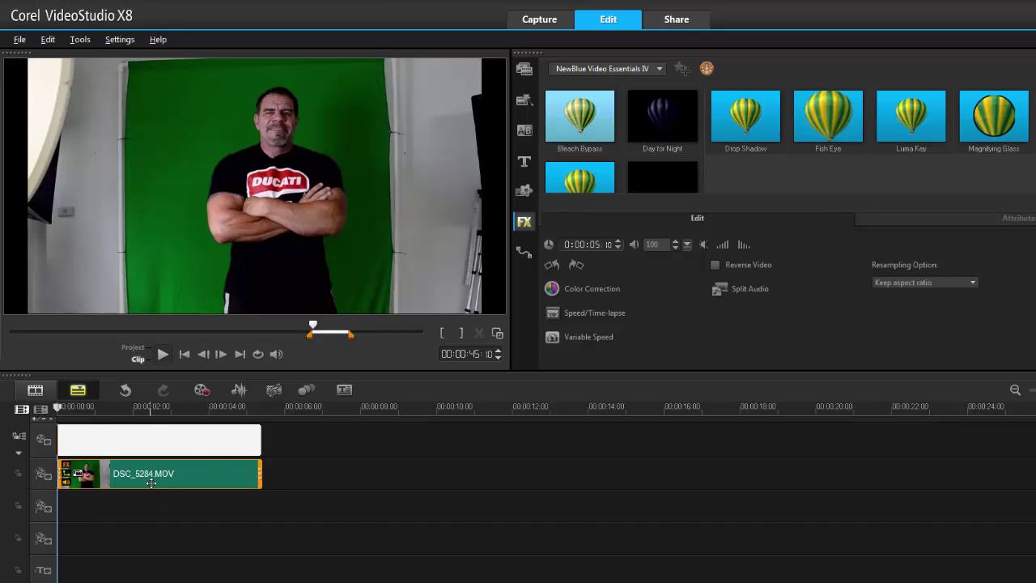
{"action": "left_click", "coordinate": [913, 222]}
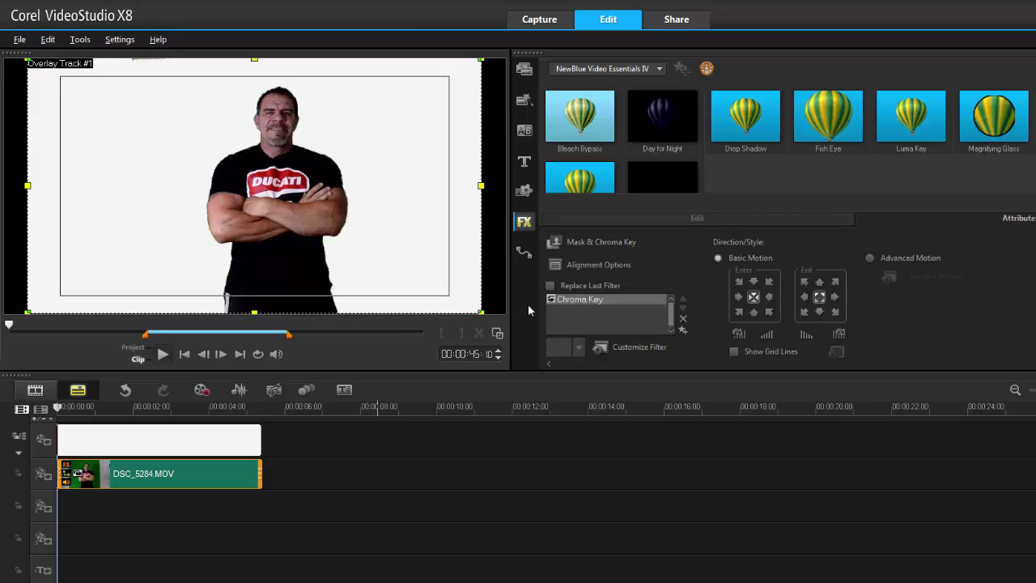
{"action": "left_click", "coordinate": [551, 300]}
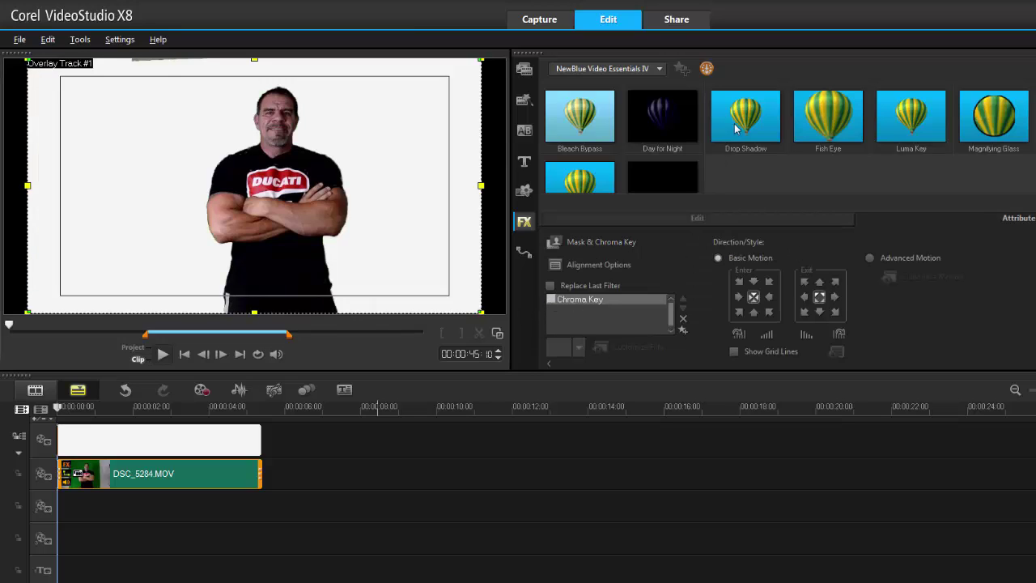
Add Drop Shadow to the overlay clip, re-enable Chroma Key, and open its NewBlue settings
{"action": "left_click_drag", "start_coordinate": [737, 128], "coordinate": [153, 477]}
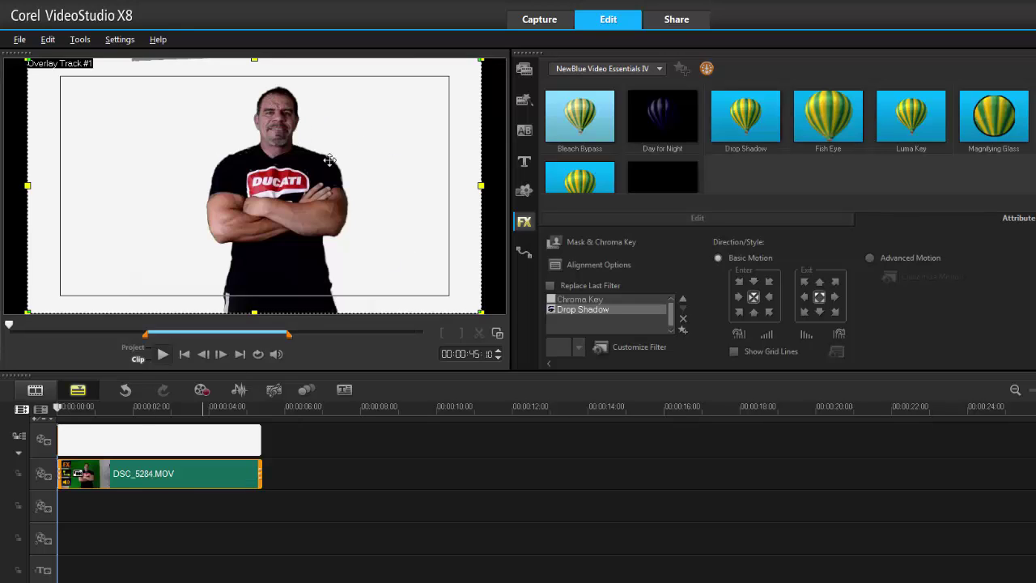
{"action": "left_click", "coordinate": [551, 299]}
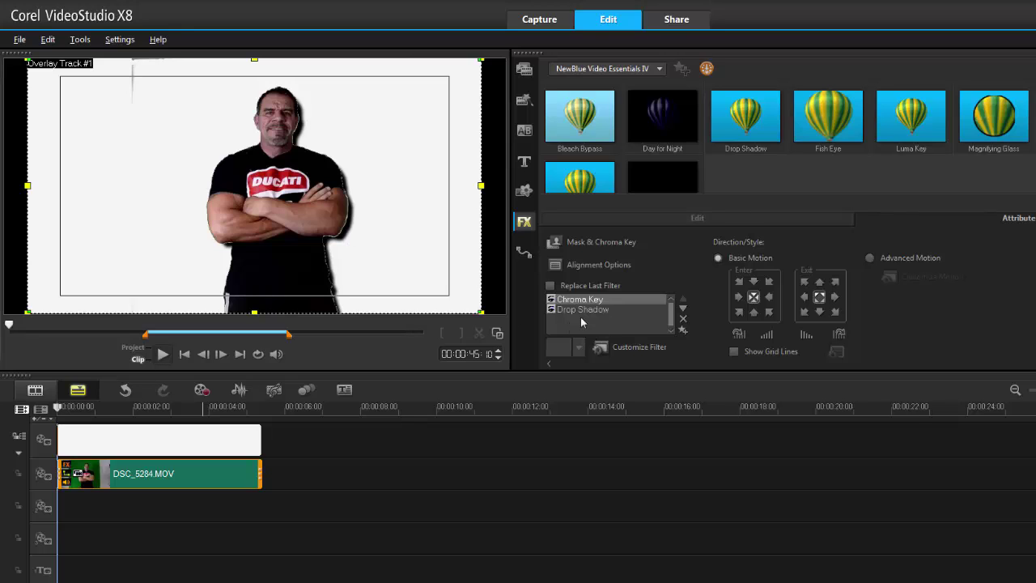
{"action": "left_click", "coordinate": [628, 349]}
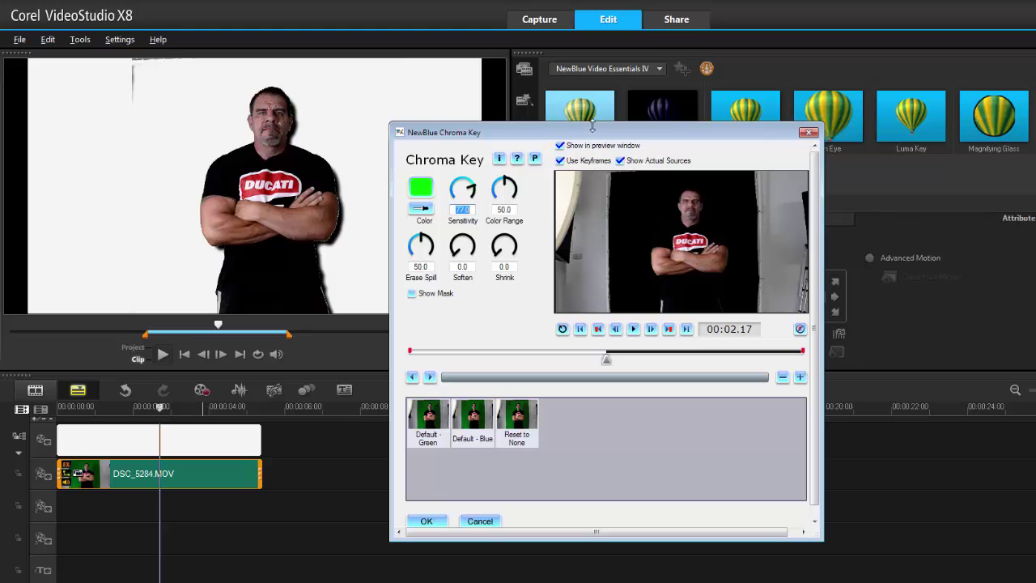
Set the Chroma Key Shrink to 5.0 and Soften to 3.0
{"action": "left_click_drag", "start_coordinate": [643, 132], "coordinate": [848, 112]}
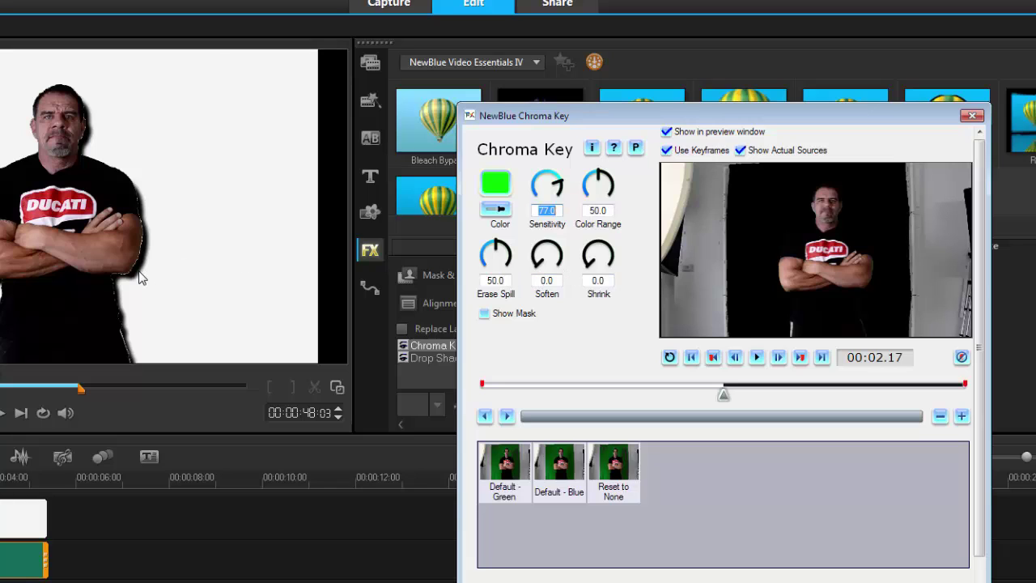
{"action": "left_click", "coordinate": [594, 280]}
{"action": "type", "text": "5"}
{"action": "key", "text": "Return"}
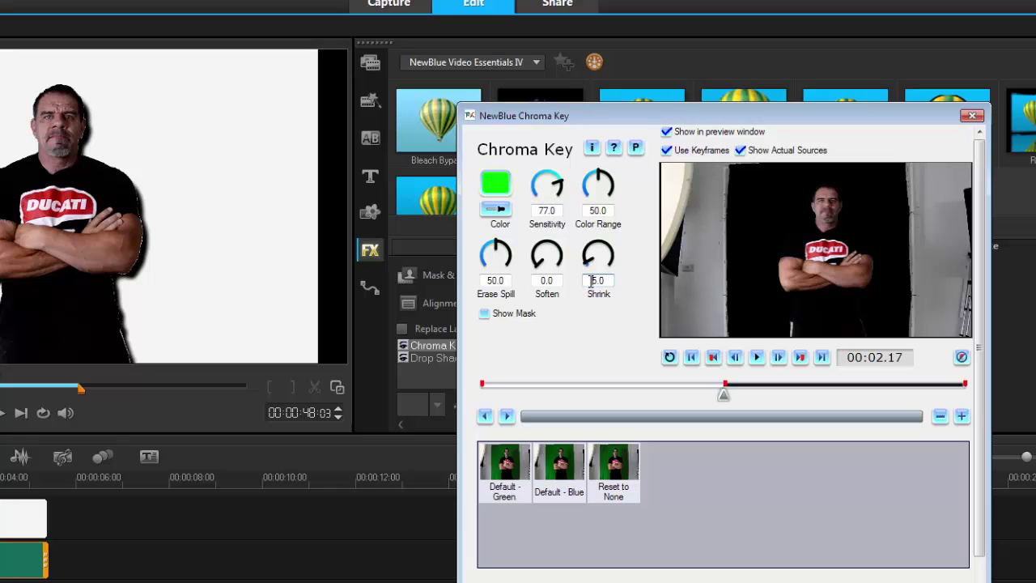
{"action": "left_click", "coordinate": [544, 279]}
{"action": "type", "text": "3"}
{"action": "key", "text": "Return"}
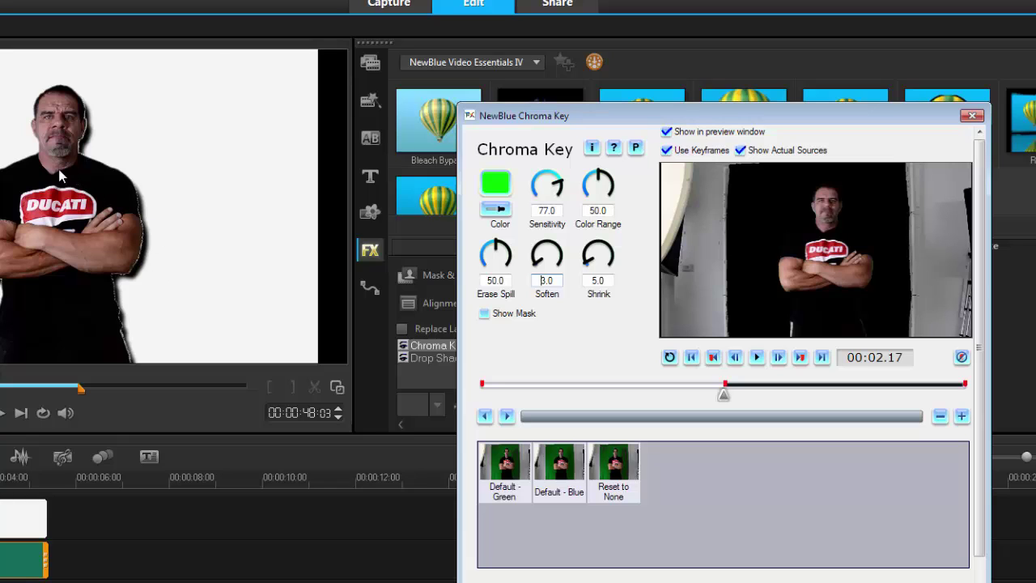
Try Soften at 95, check the black-and-white mask, then restore Soften to 3.0
{"action": "left_click", "coordinate": [557, 268]}
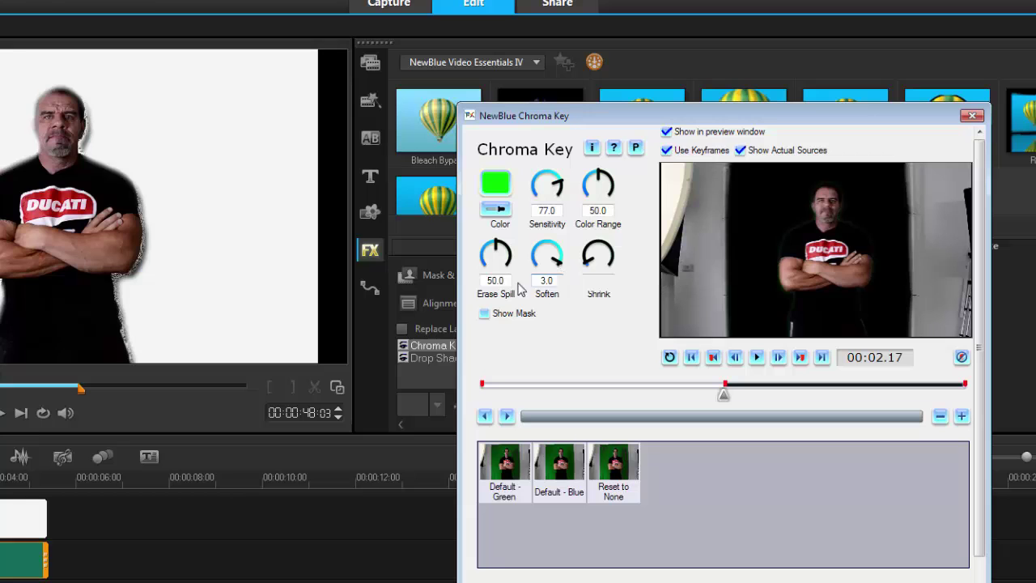
{"action": "left_click", "coordinate": [484, 314]}
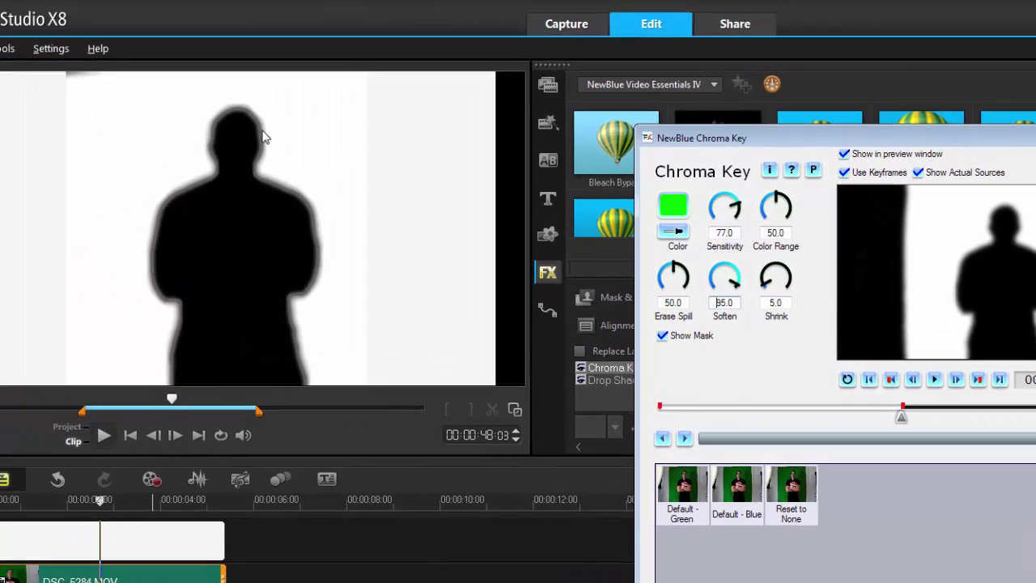
{"action": "left_click", "coordinate": [662, 337]}
{"action": "double_click", "coordinate": [723, 303]}
{"action": "left_click_drag", "start_coordinate": [723, 303], "coordinate": [712, 304]}
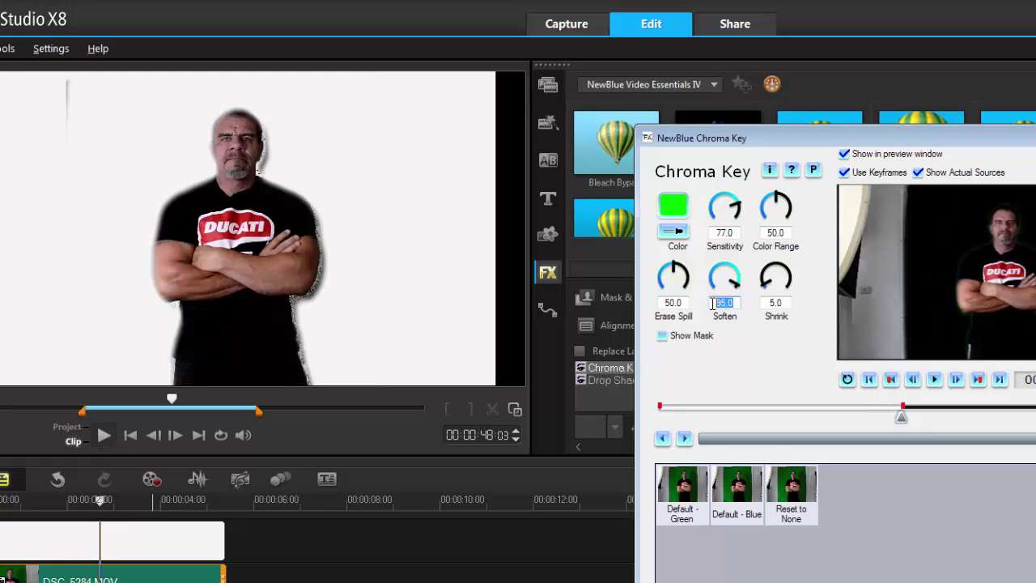
{"action": "type", "text": "3"}
{"action": "key", "text": "Return"}
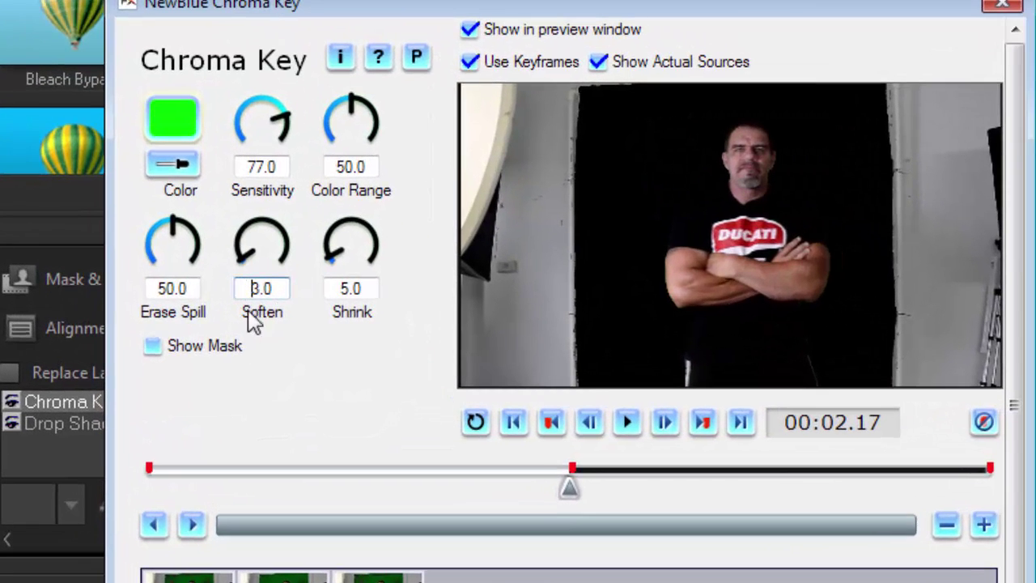
Step through the first, middle and last keyframes to review the key
{"action": "left_click", "coordinate": [551, 423]}
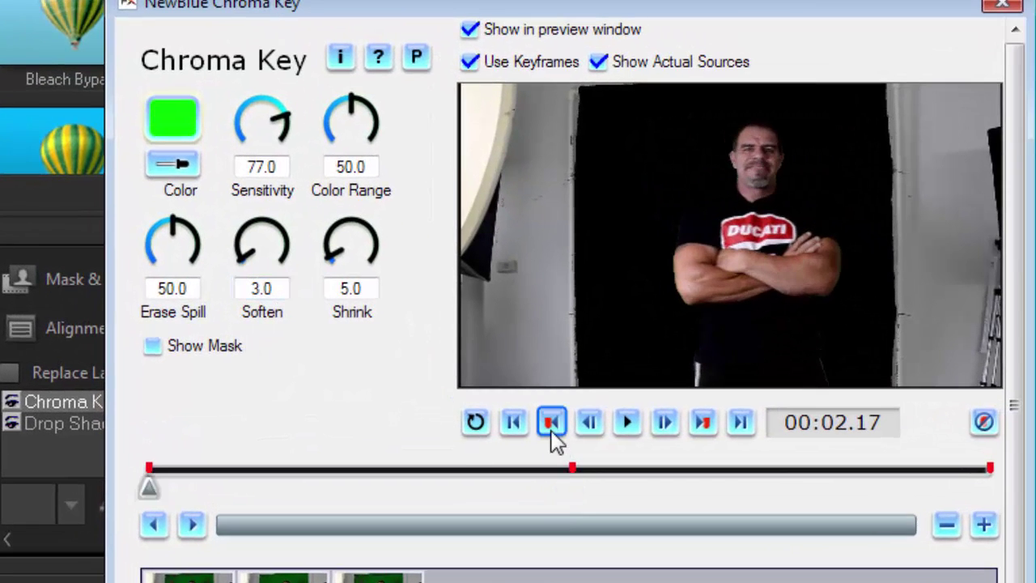
{"action": "left_click", "coordinate": [701, 421]}
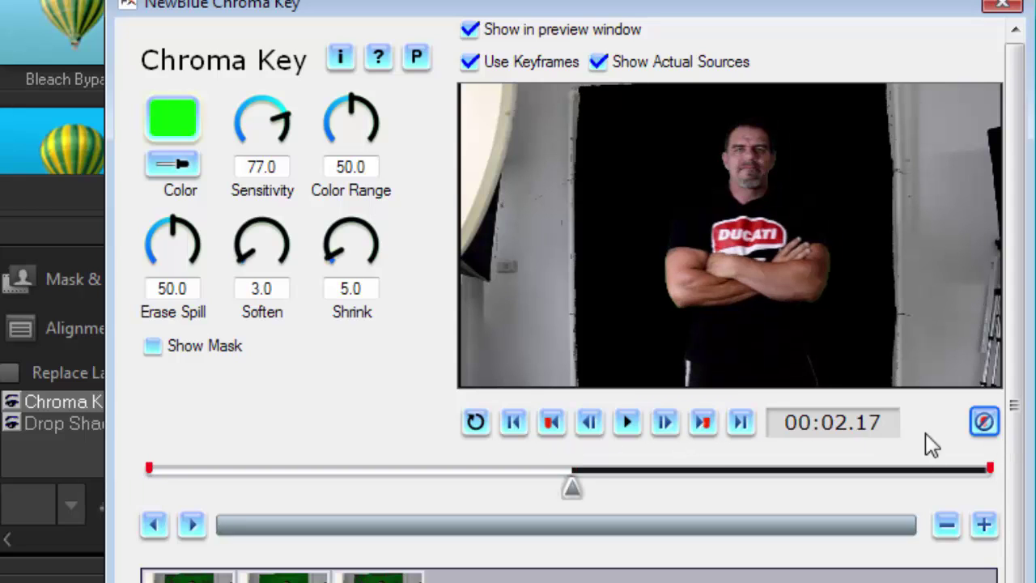
{"action": "left_click", "coordinate": [703, 422]}
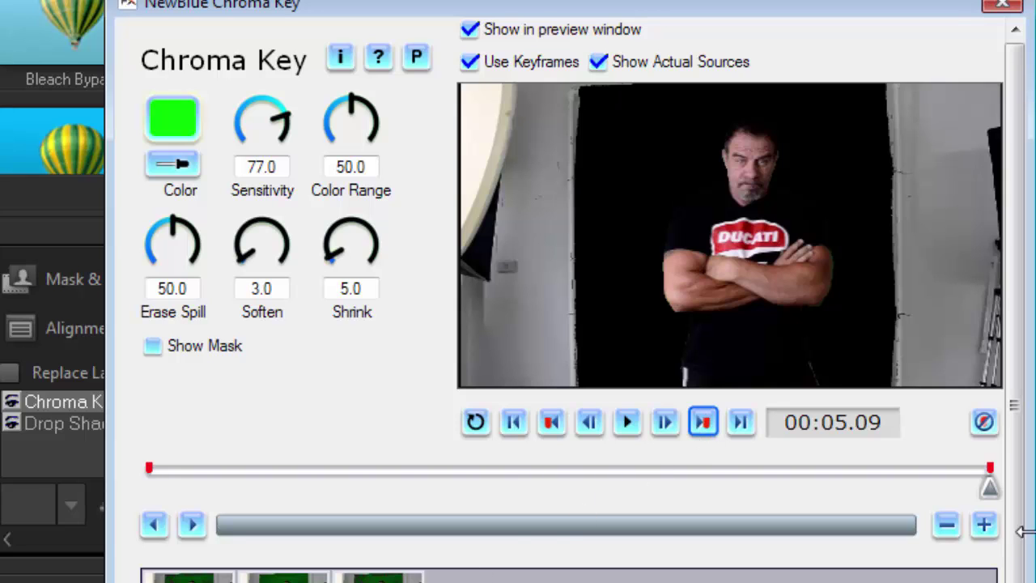
Select the Drop Shadow filter and open its settings dialog
{"action": "scroll", "coordinate": [1020, 553], "scroll_direction": "down", "scroll_amount": 1}
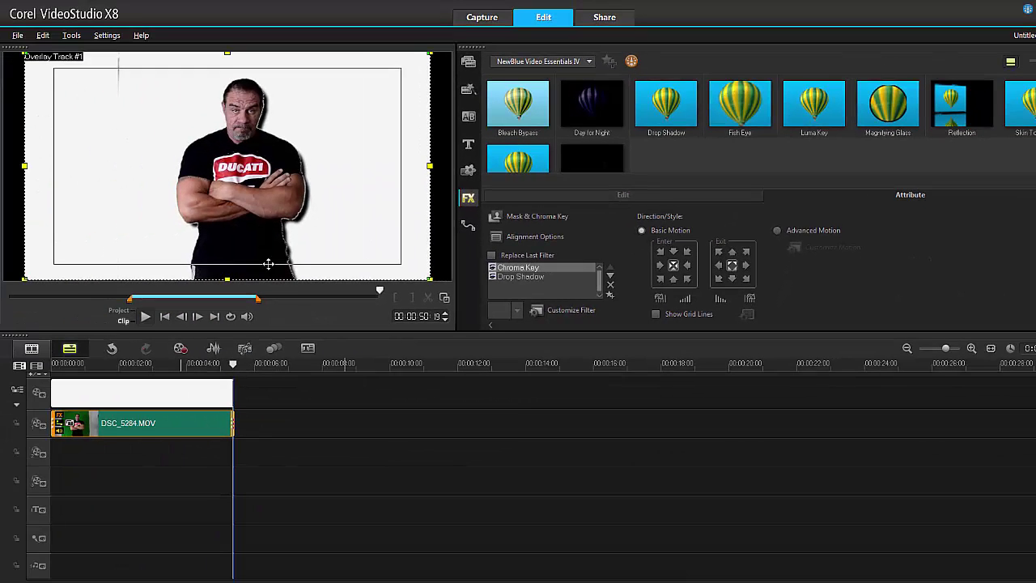
{"action": "left_click", "coordinate": [520, 277]}
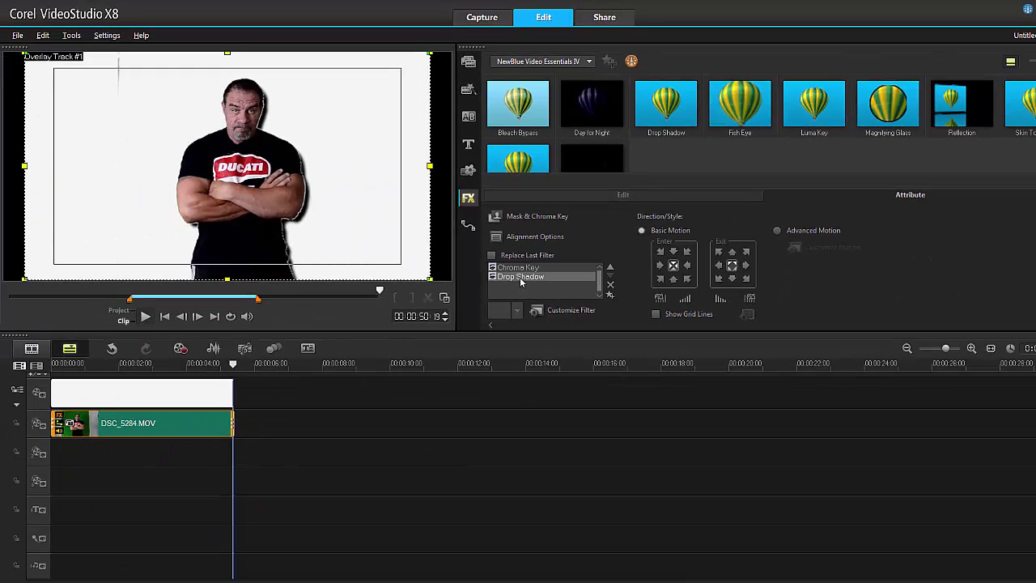
{"action": "left_click", "coordinate": [574, 312]}
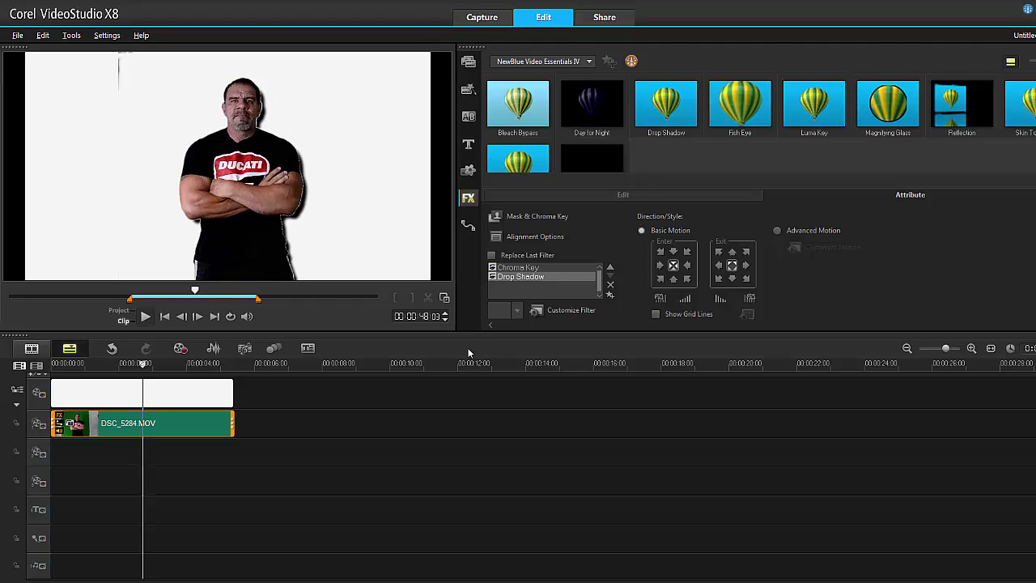
{"action": "left_click_drag", "start_coordinate": [527, 105], "coordinate": [605, 107]}
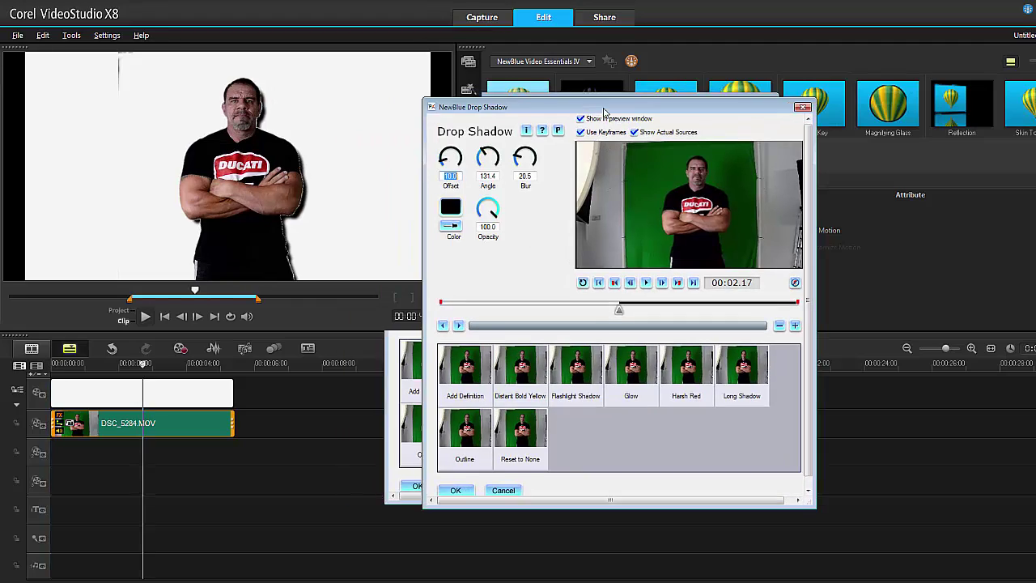
From the clip's start, set the drop shadow Offset to 20.2 and Opacity to 89.2
{"action": "left_click", "coordinate": [615, 275]}
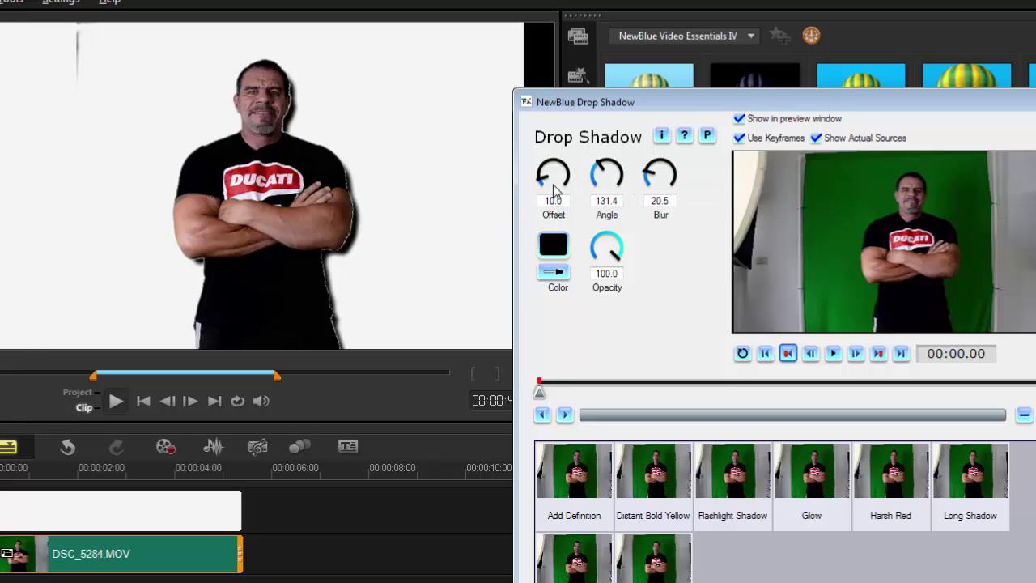
{"action": "left_click_drag", "start_coordinate": [541, 185], "coordinate": [544, 171]}
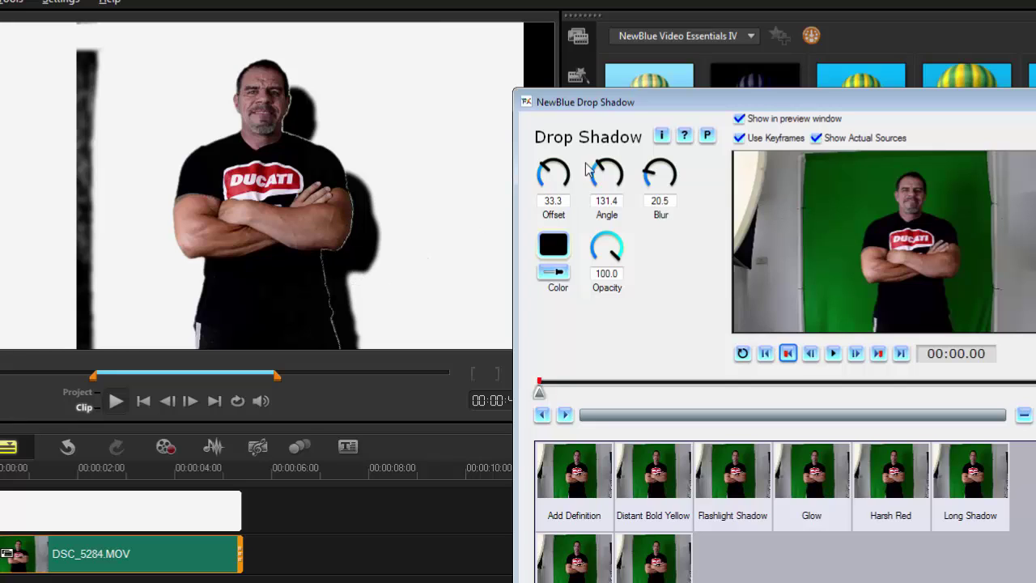
{"action": "left_click_drag", "start_coordinate": [647, 99], "coordinate": [976, 201]}
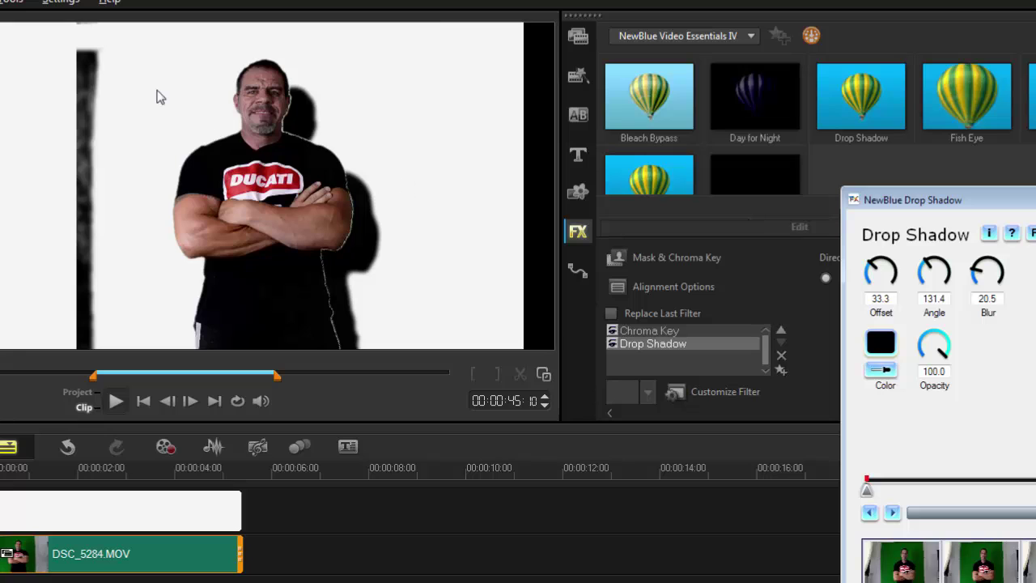
{"action": "left_click_drag", "start_coordinate": [963, 200], "coordinate": [812, 146]}
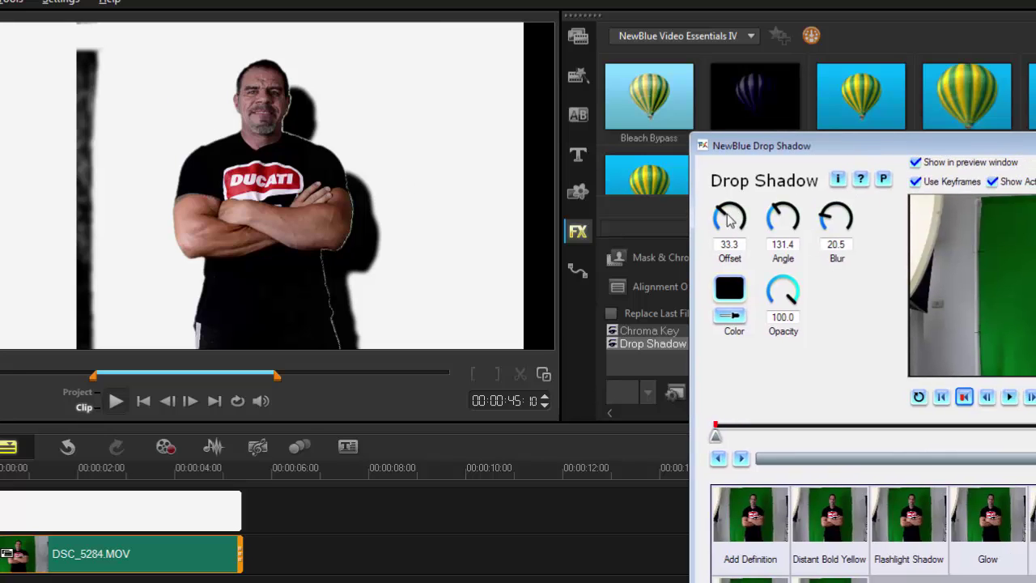
{"action": "left_click_drag", "start_coordinate": [716, 215], "coordinate": [716, 223]}
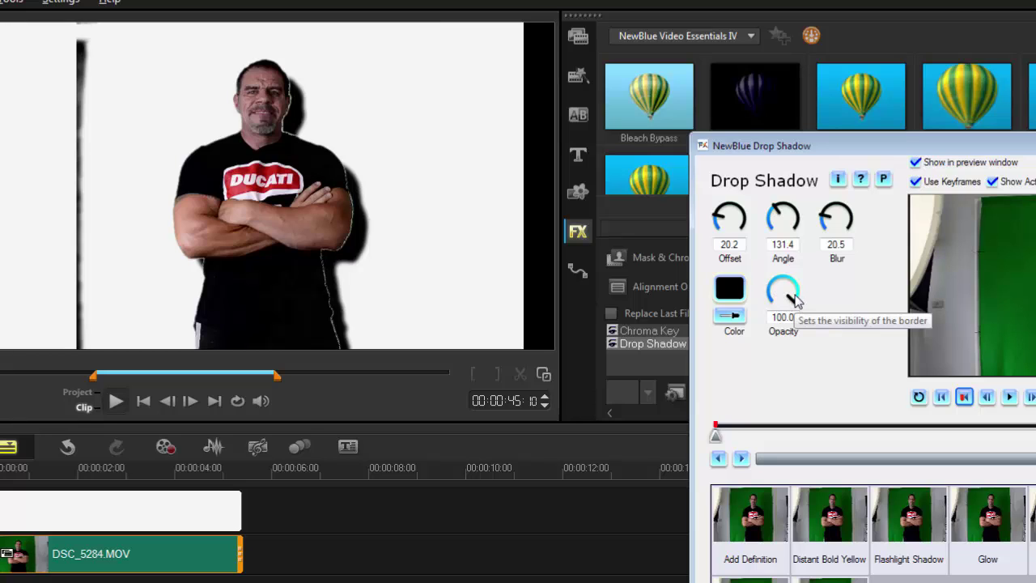
{"action": "left_click_drag", "start_coordinate": [796, 299], "coordinate": [789, 292]}
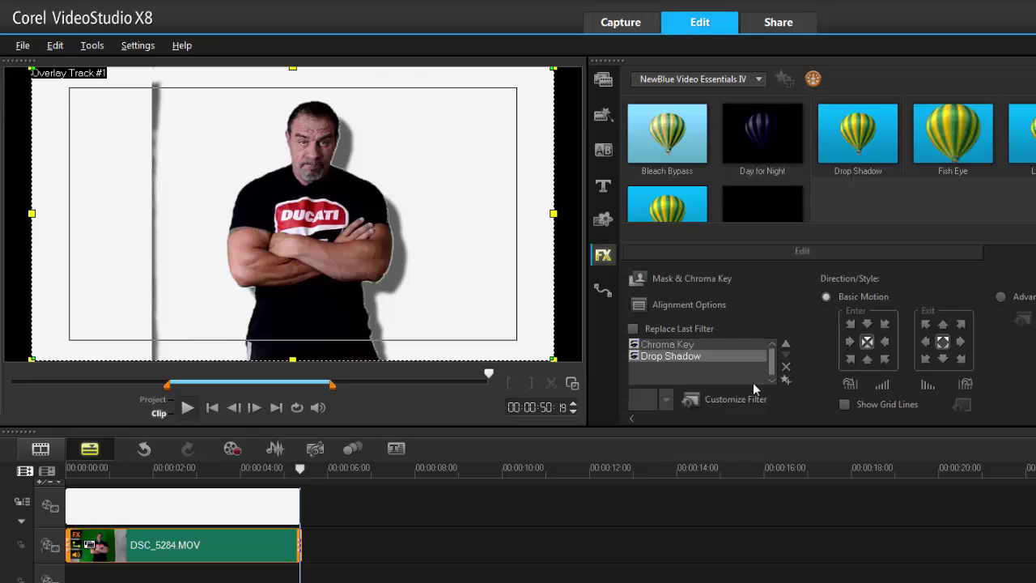
In Mask & Chroma Key, raise the crop Width to 50 and lower Similarity to 23
{"action": "left_click", "coordinate": [686, 279]}
{"action": "scroll", "coordinate": [688, 324], "scroll_direction": "down", "scroll_amount": 1}
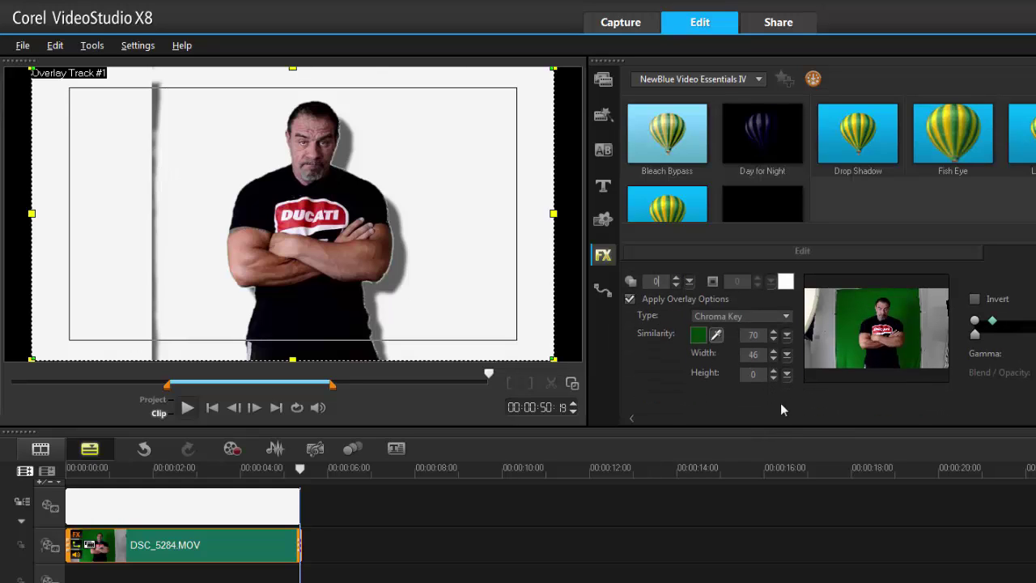
{"action": "left_click", "coordinate": [774, 353]}
{"action": "left_click", "coordinate": [774, 353]}
{"action": "left_click", "coordinate": [774, 353]}
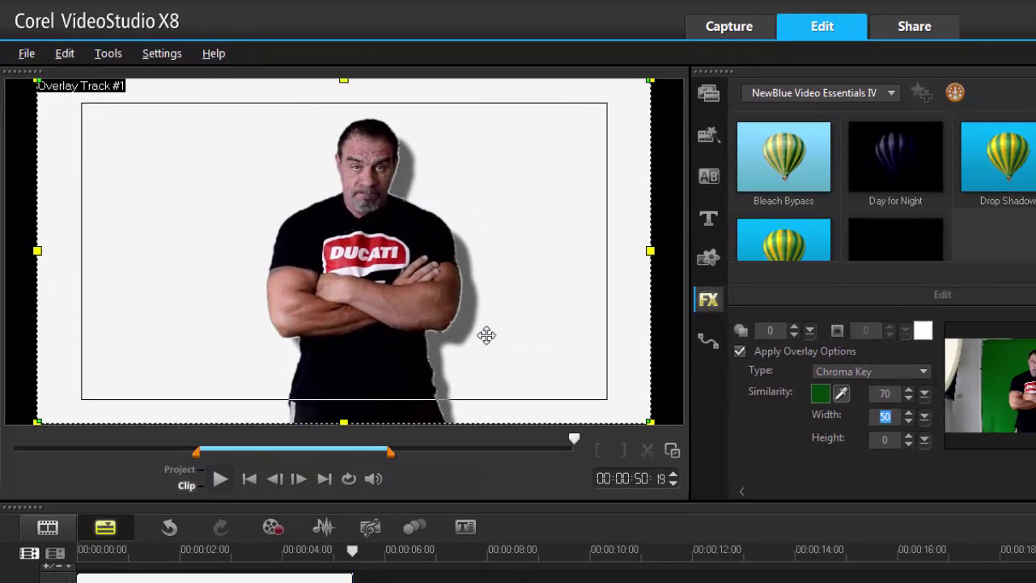
{"action": "left_click_drag", "start_coordinate": [981, 418], "coordinate": [985, 436]}
{"action": "left_click_drag", "start_coordinate": [850, 386], "coordinate": [829, 392]}
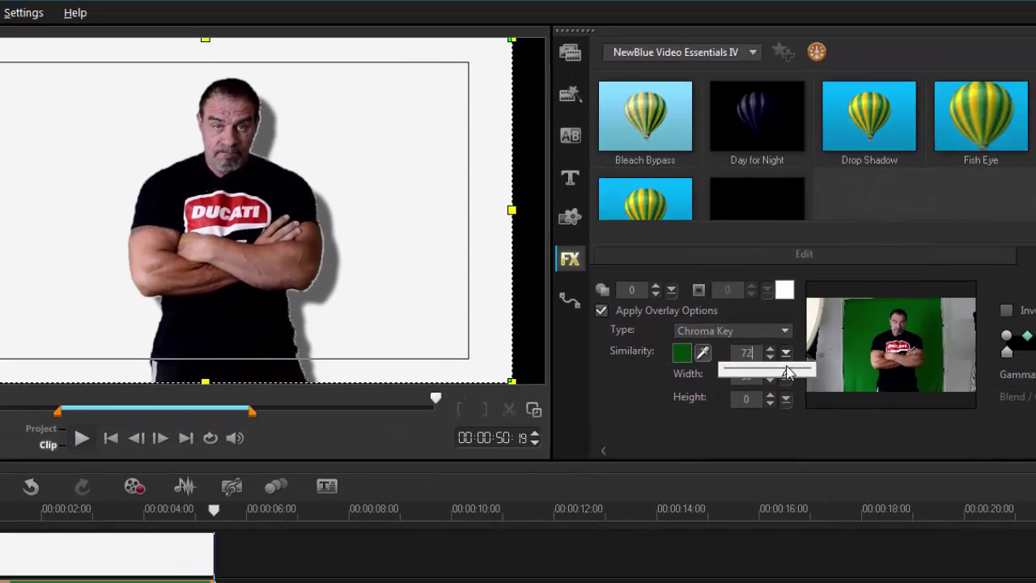
{"action": "left_click_drag", "start_coordinate": [768, 374], "coordinate": [745, 372]}
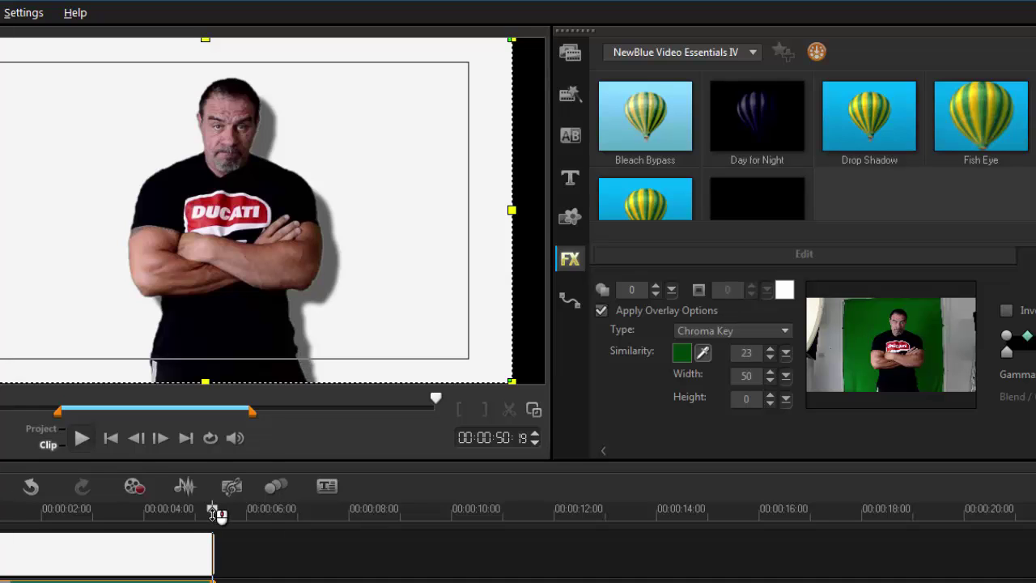
Drag the playhead back to about 00:00:02 to preview the keyed, shadowed man
{"action": "left_click_drag", "start_coordinate": [214, 510], "coordinate": [71, 513]}
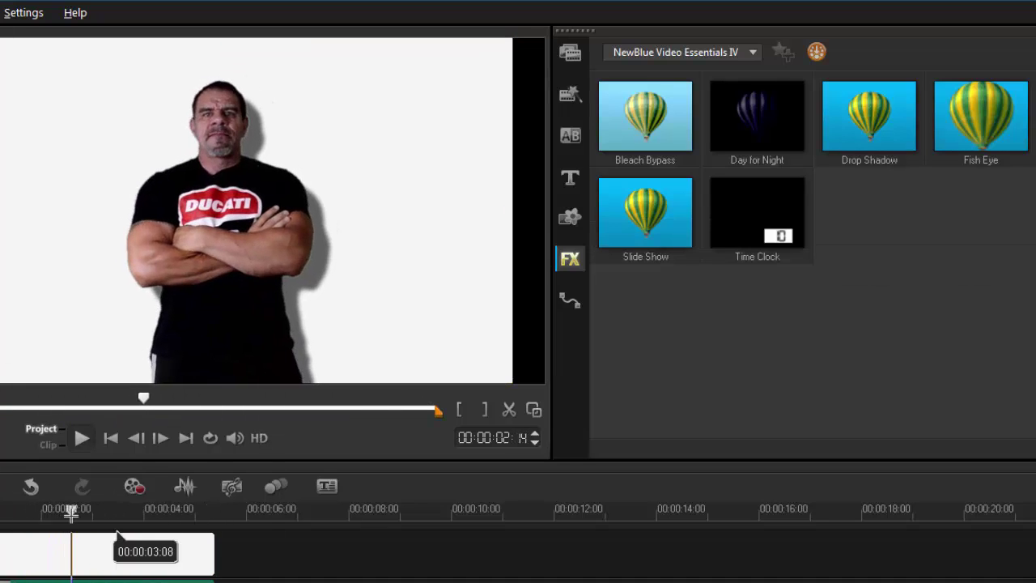